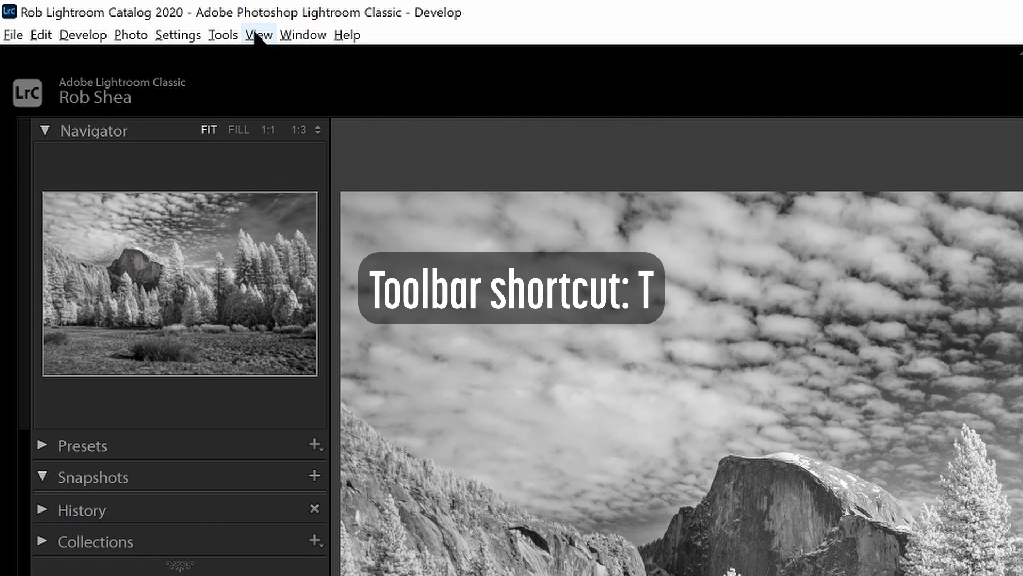
Show the toolbar beneath the Half Dome photo and check its View Modes checklist.
{"action": "left_click", "coordinate": [256, 34]}
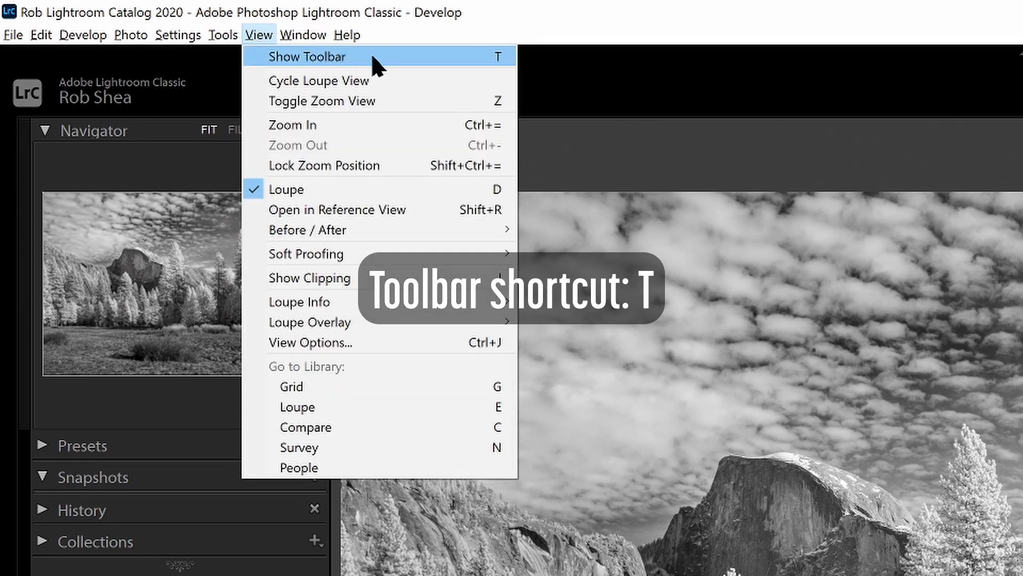
{"action": "left_click", "coordinate": [372, 57]}
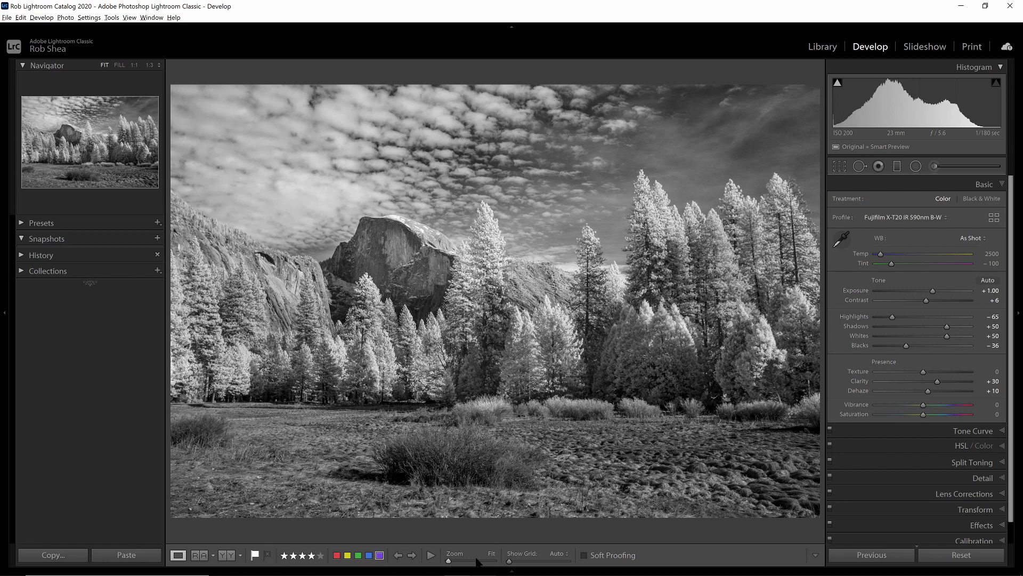
{"action": "mouse_move", "coordinate": [520, 560]}
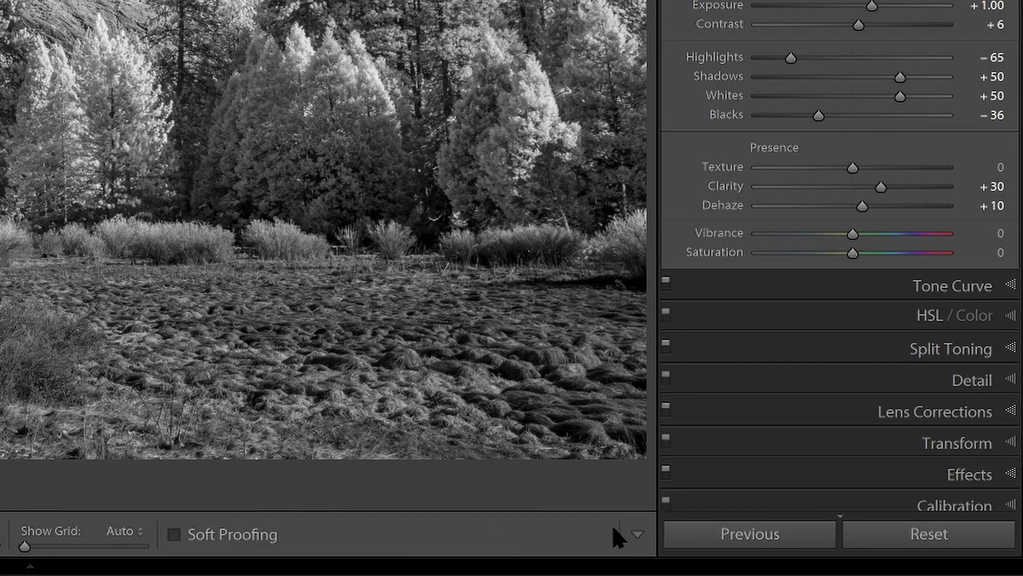
{"action": "left_click", "coordinate": [637, 534]}
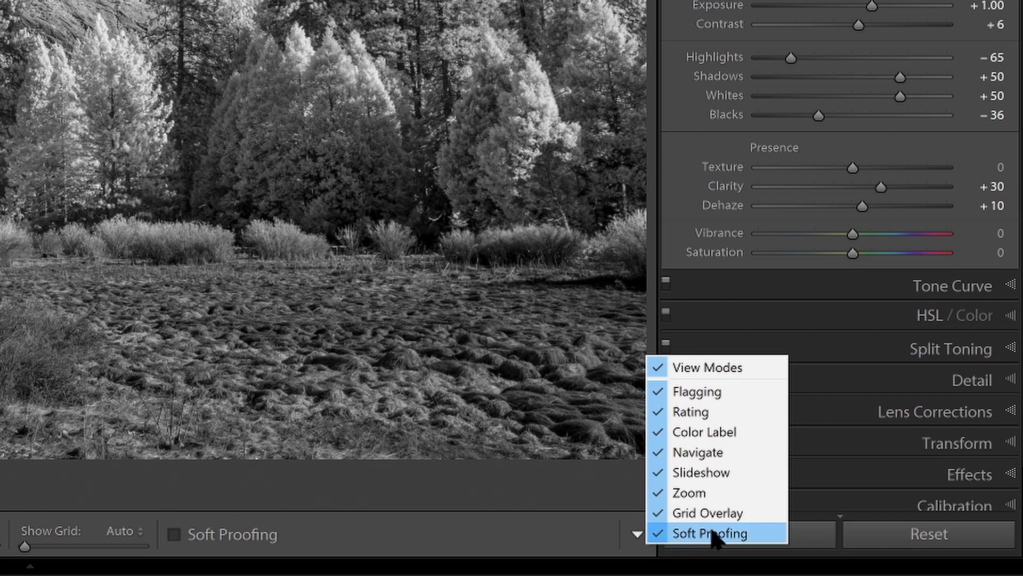
{"action": "left_click", "coordinate": [493, 545]}
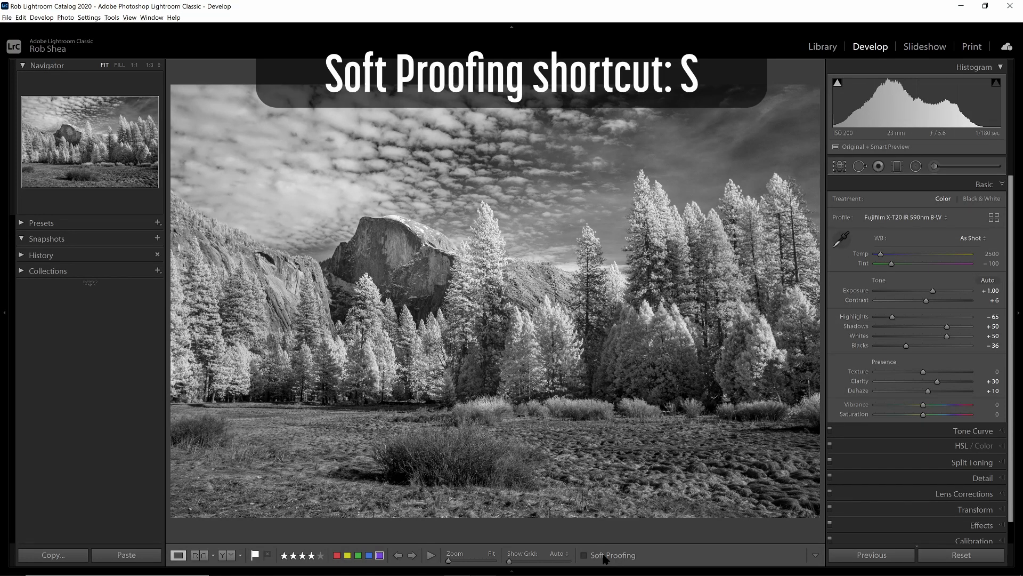
Enable Soft Proofing in the toolbar and view the photo at 1:3 in the Navigator.
{"action": "left_click", "coordinate": [604, 557]}
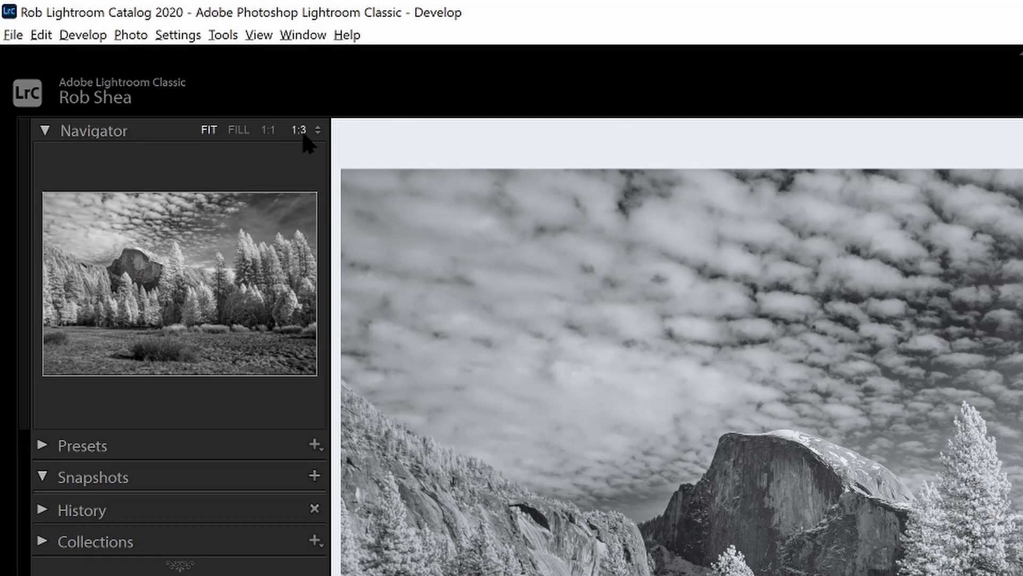
{"action": "left_click", "coordinate": [300, 130]}
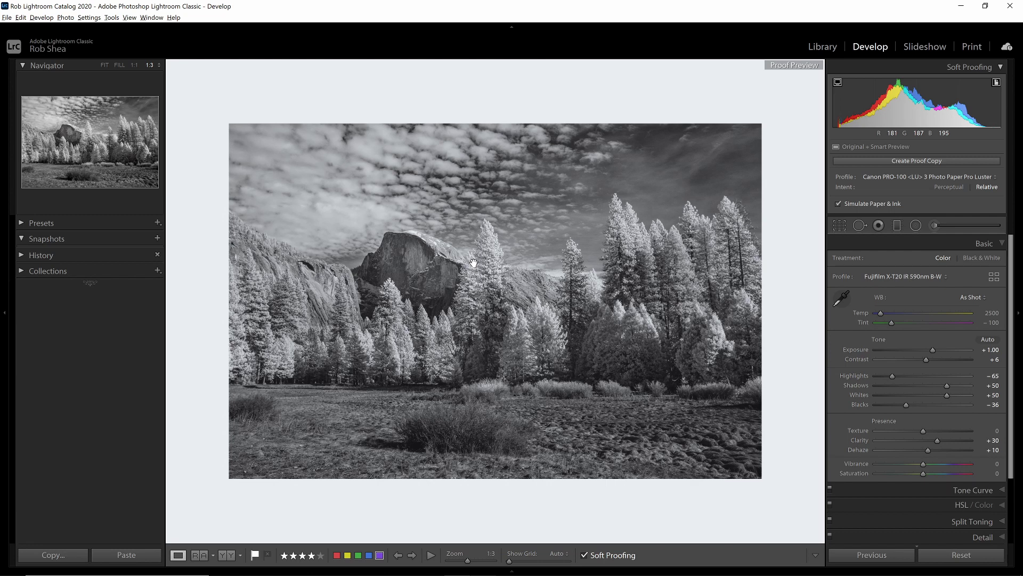
Keep the proof matte Paper White and switch the proof profile to sRGB.
{"action": "right_click", "coordinate": [783, 260]}
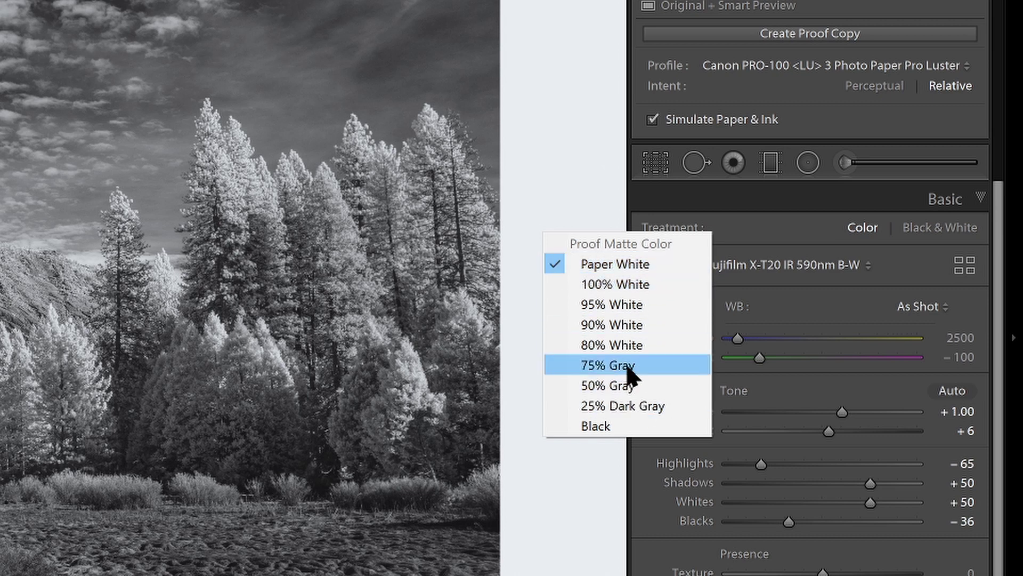
{"action": "left_click", "coordinate": [618, 269]}
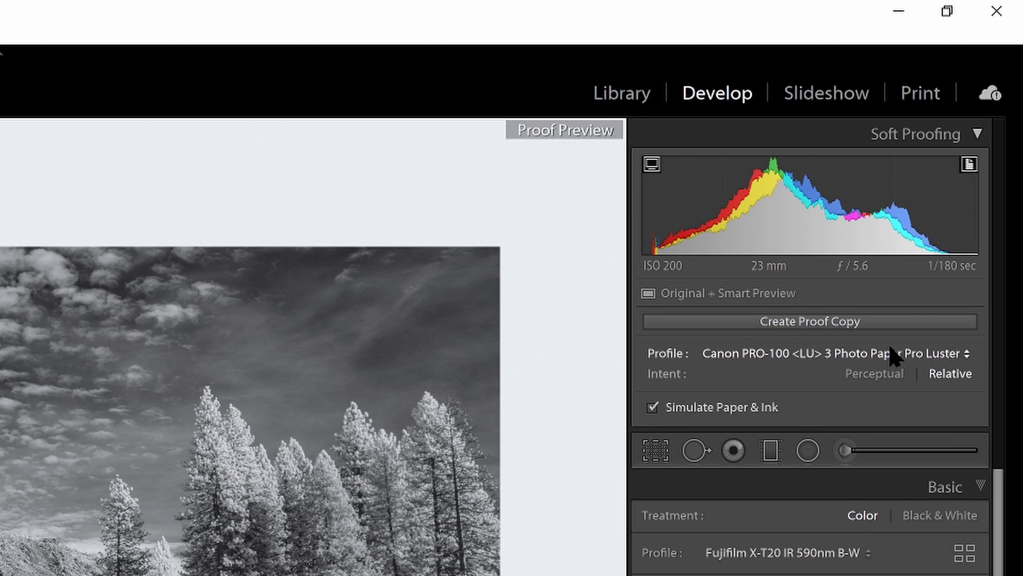
{"action": "left_click", "coordinate": [894, 354]}
{"action": "left_click", "coordinate": [773, 372]}
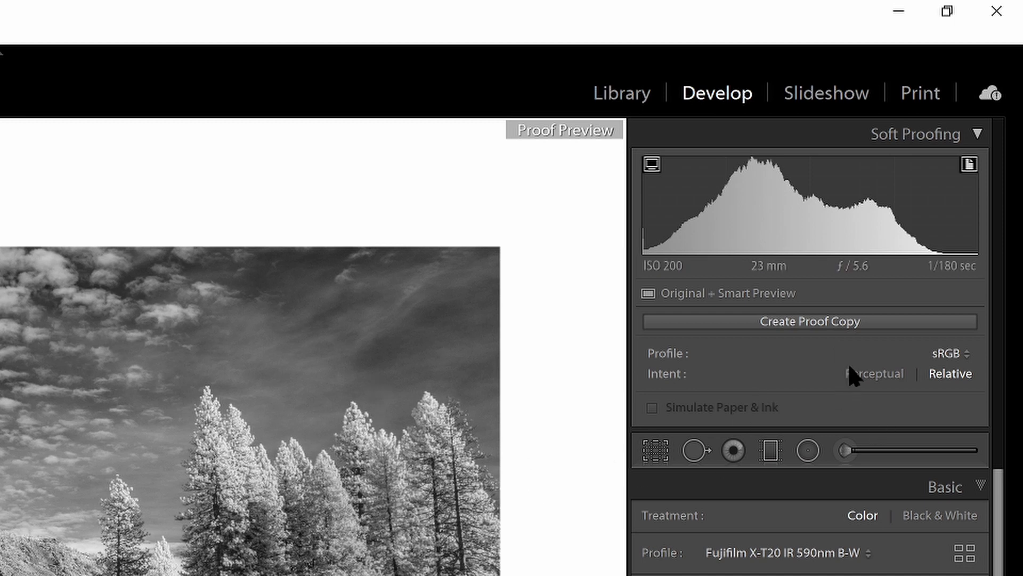
{"action": "left_click", "coordinate": [958, 356]}
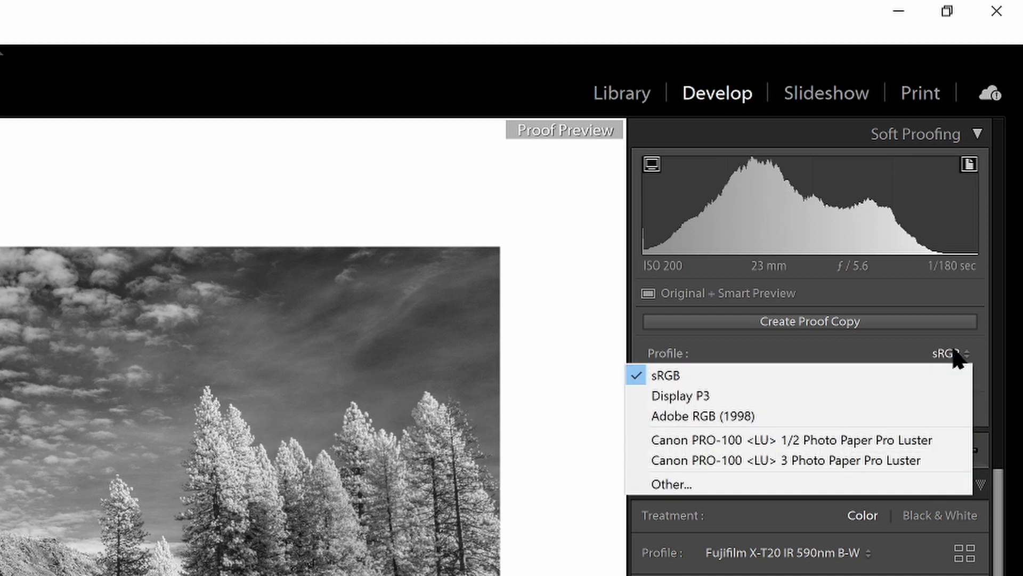
Add the Canon PRO-100 <LU> 3 Photo Paper Pro Luster profile to the proof profile list.
{"action": "left_click", "coordinate": [670, 484]}
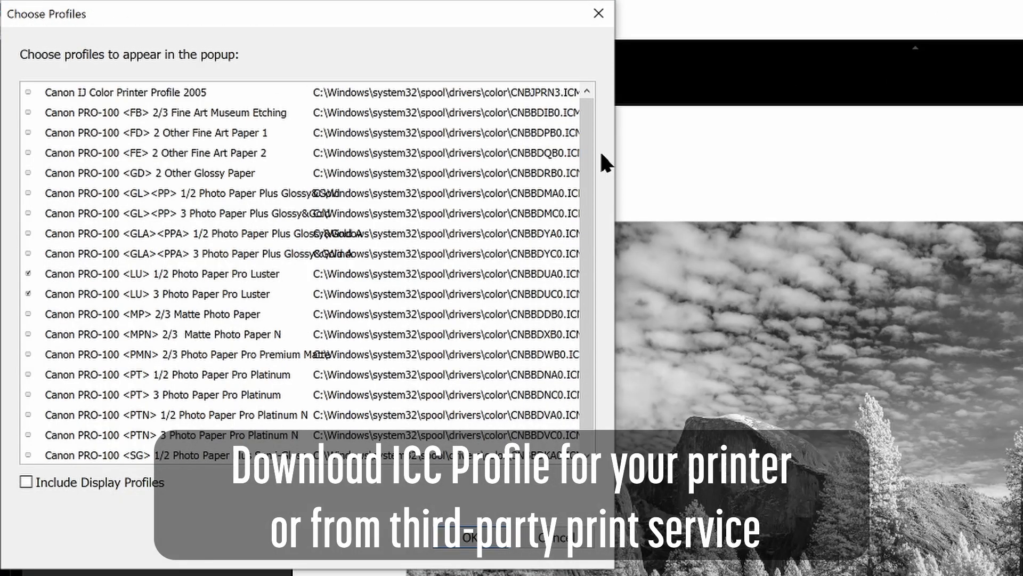
{"action": "left_click_drag", "start_coordinate": [585, 142], "coordinate": [578, 234]}
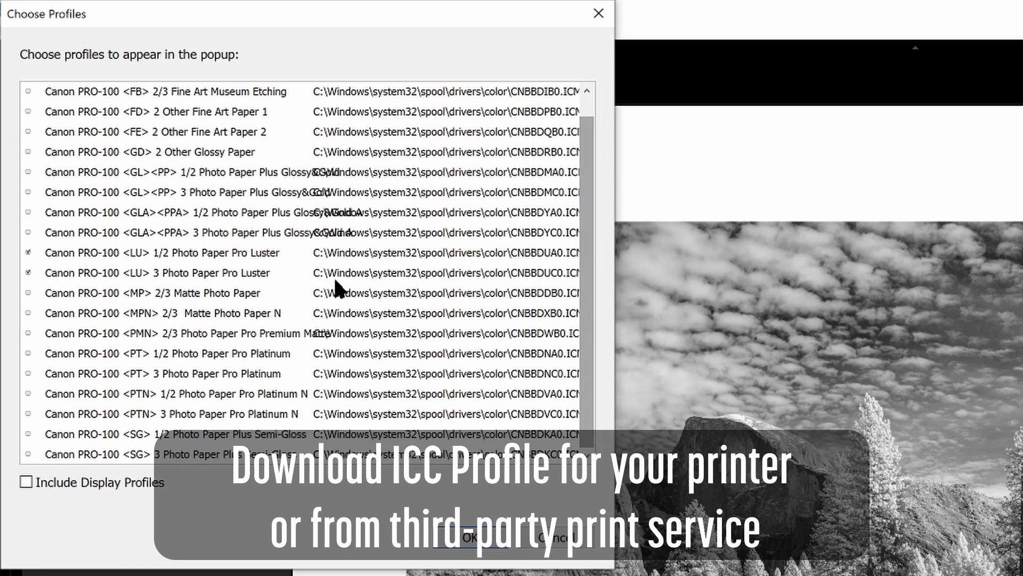
{"action": "left_click", "coordinate": [208, 273]}
{"action": "left_click", "coordinate": [469, 538]}
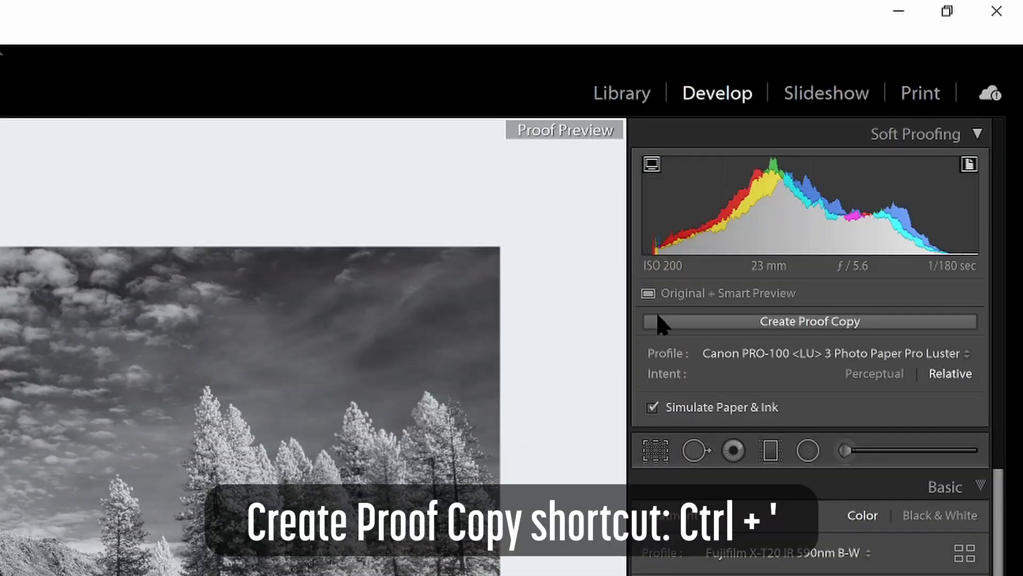
Create a proof copy of the Half Dome photo in the Soft Proofing panel.
{"action": "left_click", "coordinate": [740, 319]}
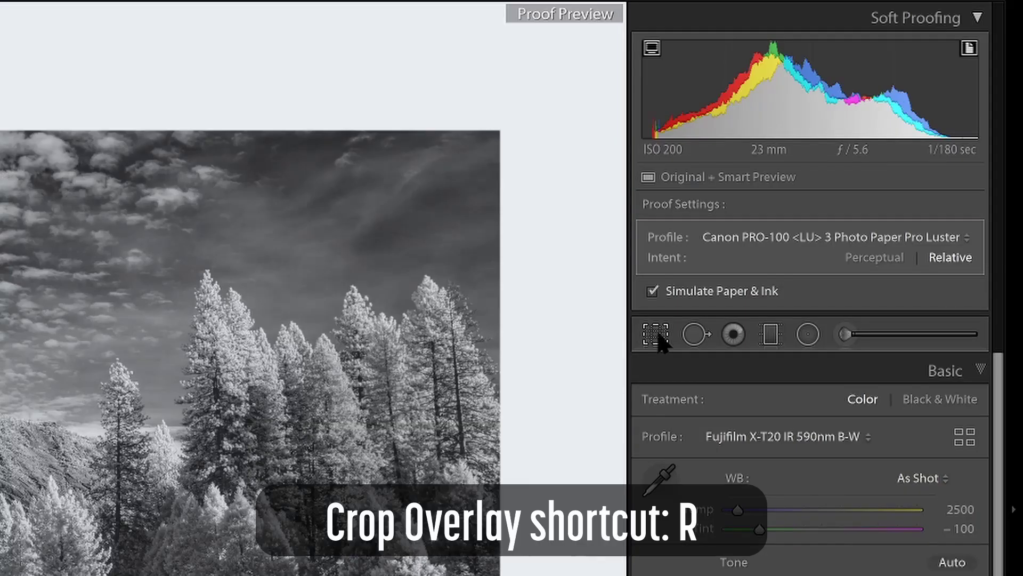
Crop the proof copy to a 4 x 5 / 8 x 10 aspect, nudging the framing right.
{"action": "left_click", "coordinate": [658, 336]}
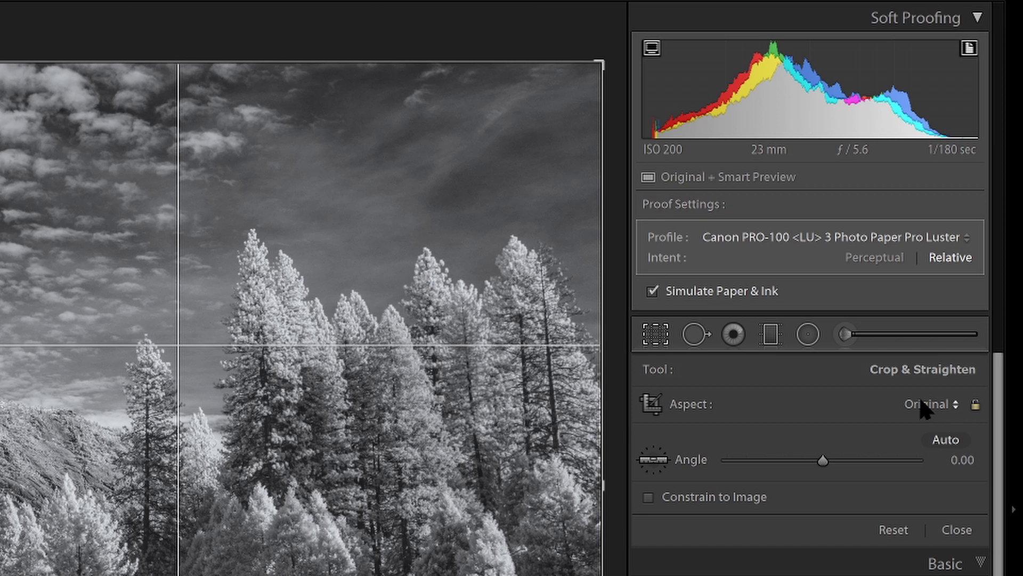
{"action": "left_click", "coordinate": [947, 415]}
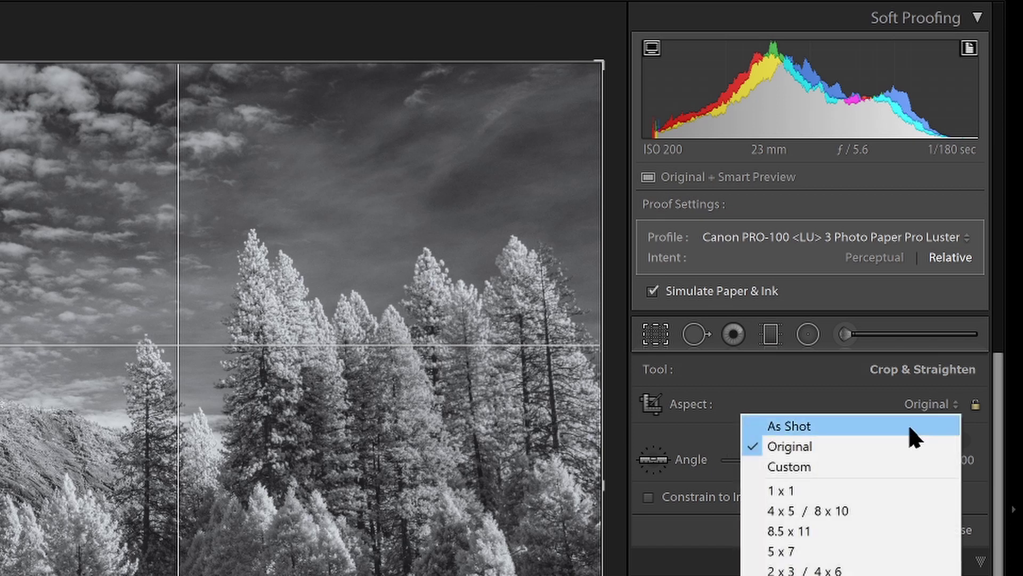
{"action": "left_click", "coordinate": [846, 510]}
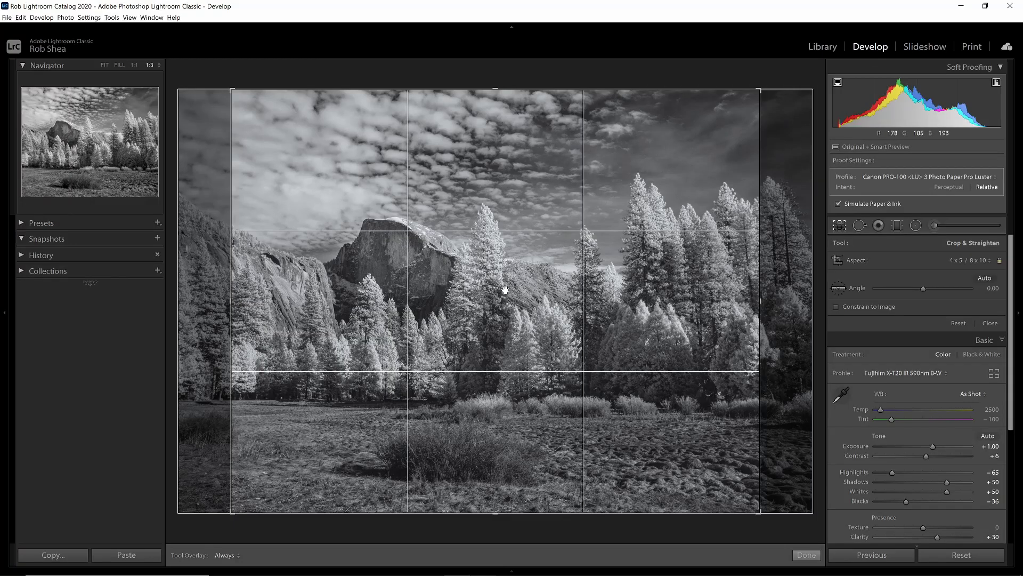
{"action": "left_click_drag", "start_coordinate": [505, 289], "coordinate": [517, 290]}
{"action": "key", "text": "Return"}
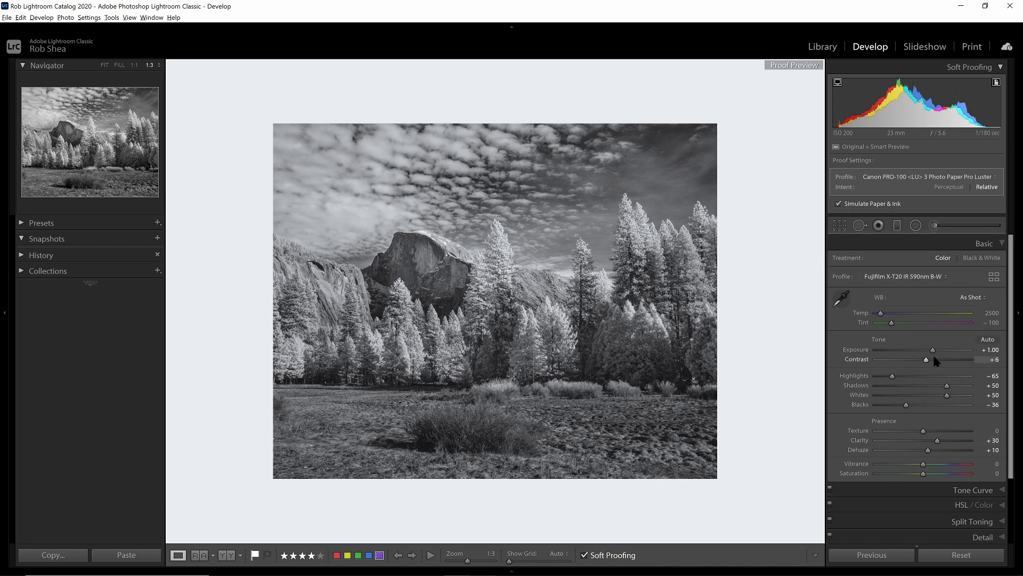
Raise Exposure to +1.26 and settle on the Medium Contrast point curve after trying Strong Contrast.
{"action": "left_click_drag", "start_coordinate": [934, 353], "coordinate": [930, 362]}
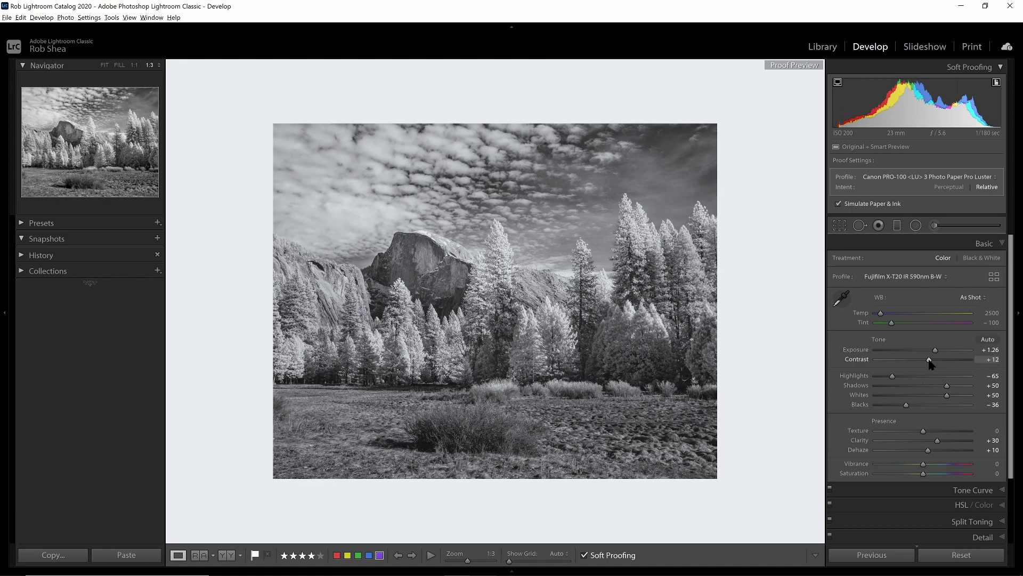
{"action": "left_click", "coordinate": [963, 490]}
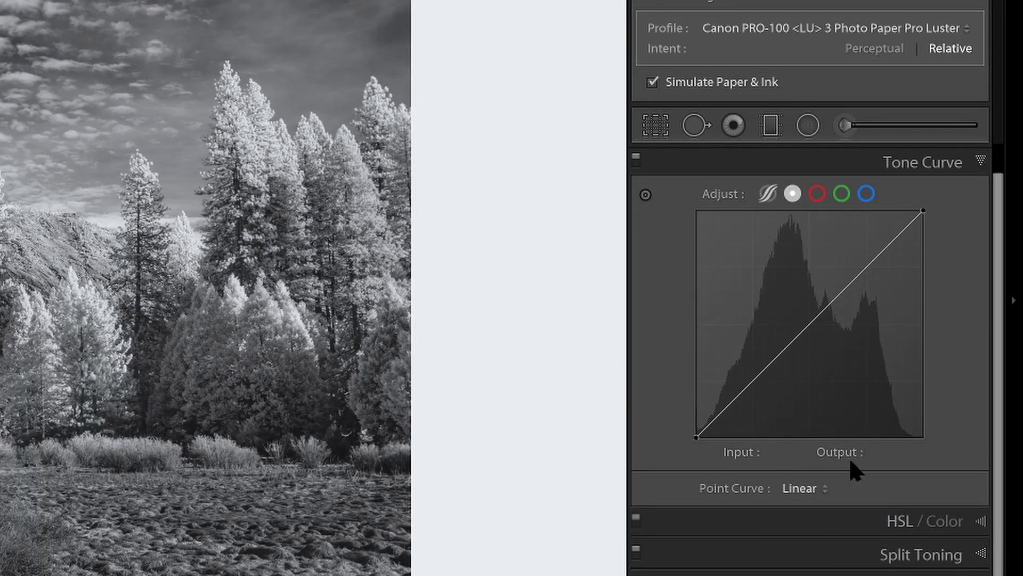
{"action": "left_click", "coordinate": [824, 488]}
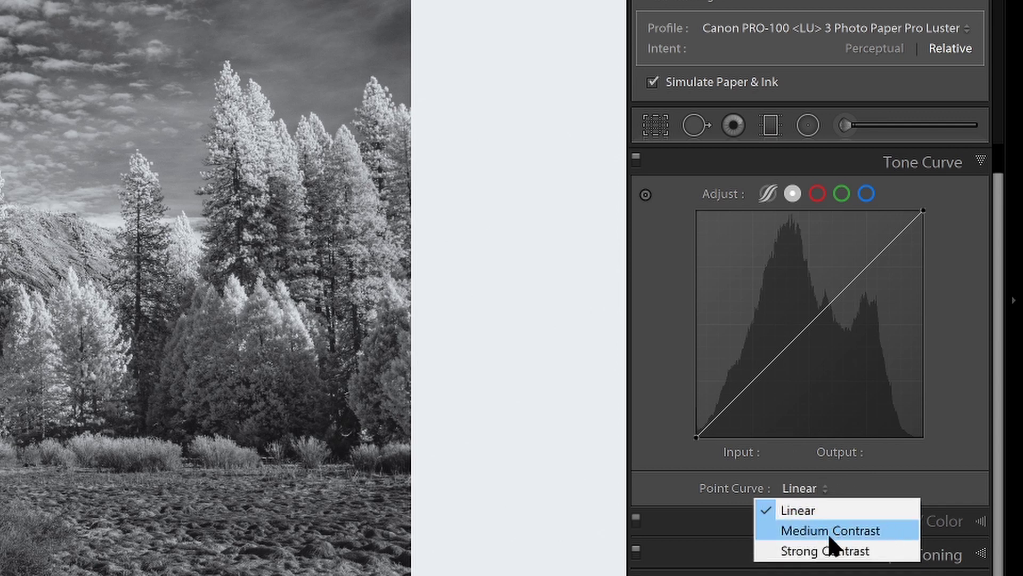
{"action": "left_click", "coordinate": [829, 535]}
{"action": "left_click", "coordinate": [846, 490]}
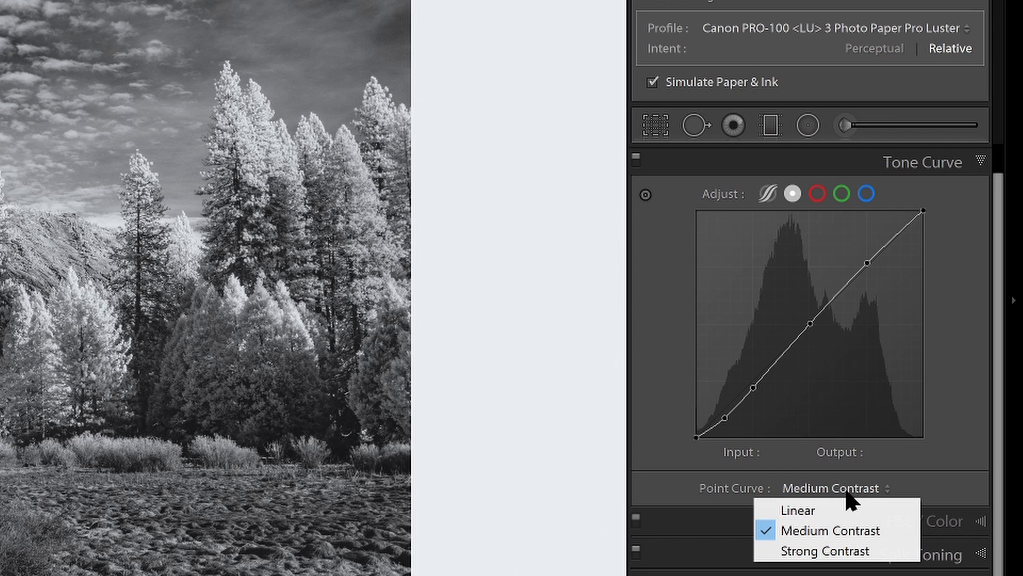
{"action": "left_click", "coordinate": [845, 552]}
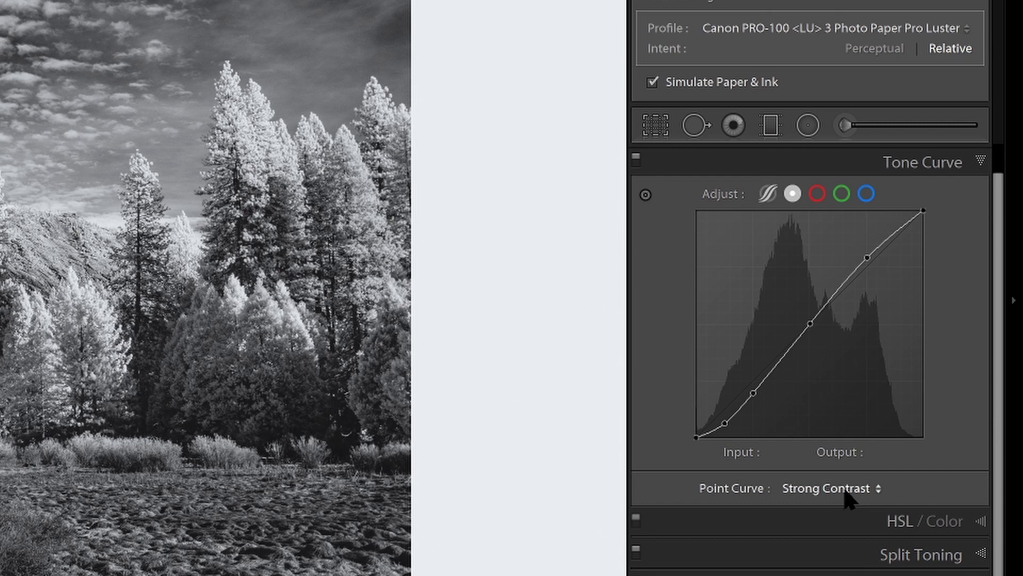
{"action": "left_click", "coordinate": [846, 491]}
{"action": "left_click", "coordinate": [838, 531]}
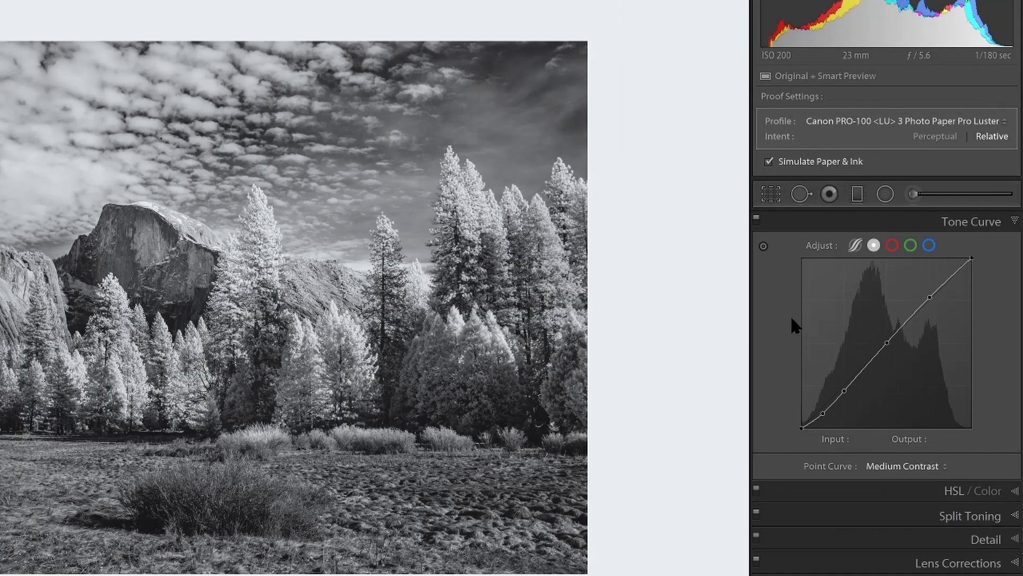
Use the targeted curve tool to lift the sky slightly and darken midtones and shaded trees.
{"action": "left_click", "coordinate": [763, 246]}
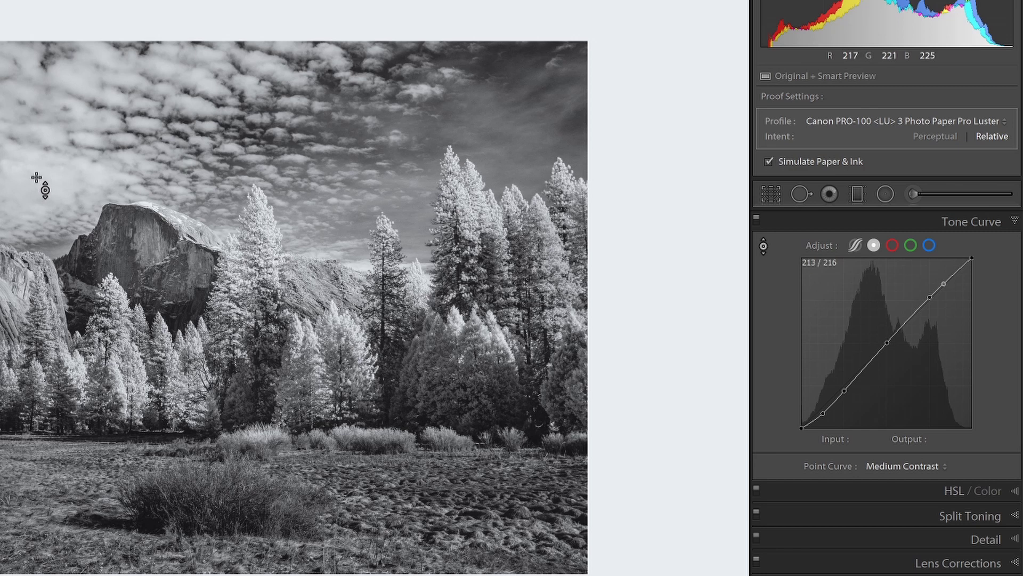
{"action": "left_click_drag", "start_coordinate": [40, 193], "coordinate": [40, 185]}
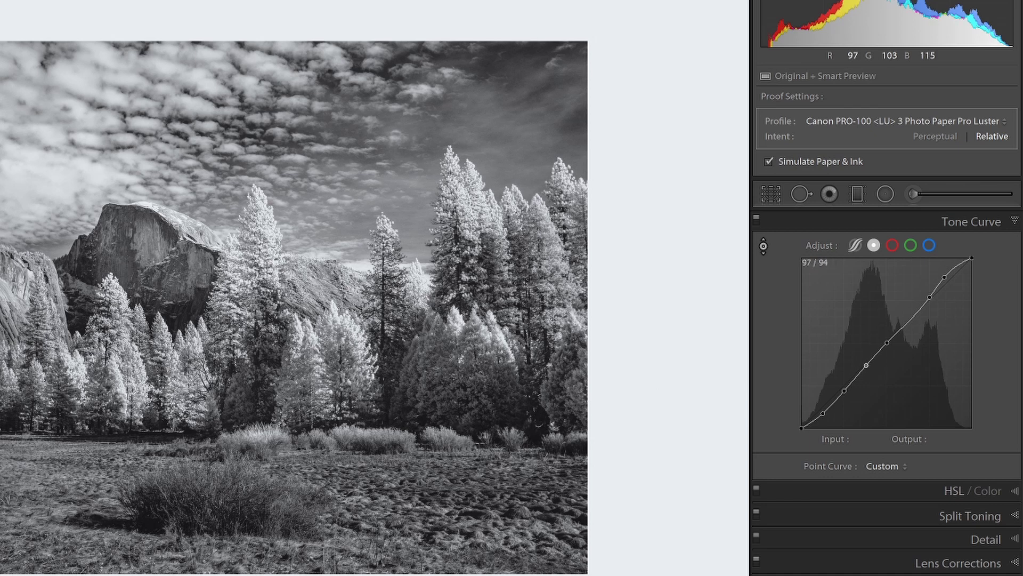
{"action": "key", "text": "Down"}
{"action": "key", "text": "Down"}
{"action": "key", "text": "Down"}
{"action": "key", "text": "Down"}
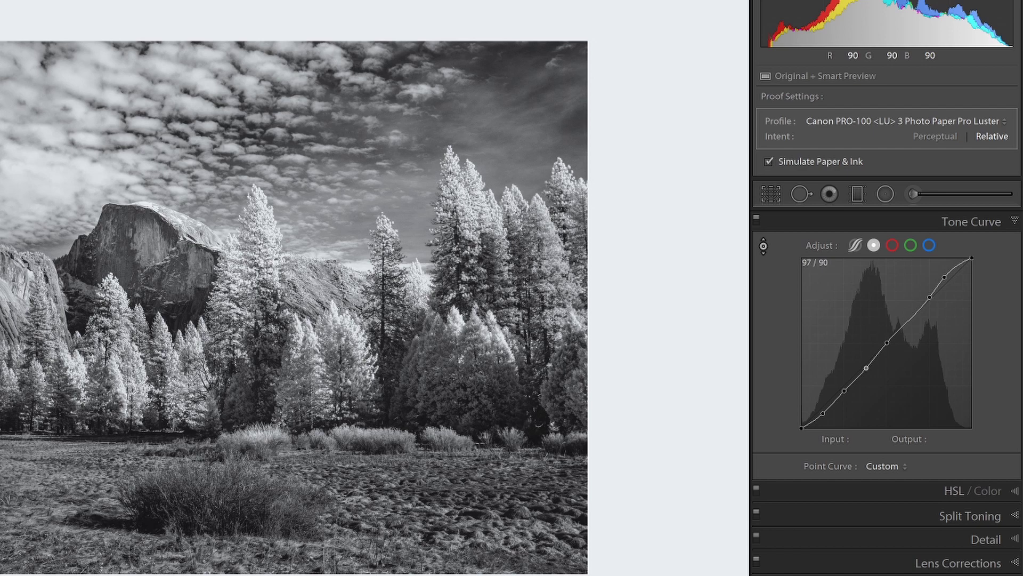
{"action": "key", "text": "Down"}
{"action": "key", "text": "Down"}
{"action": "key", "text": "Down"}
{"action": "key", "text": "Down"}
{"action": "key", "text": "Down"}
{"action": "key", "text": "Down"}
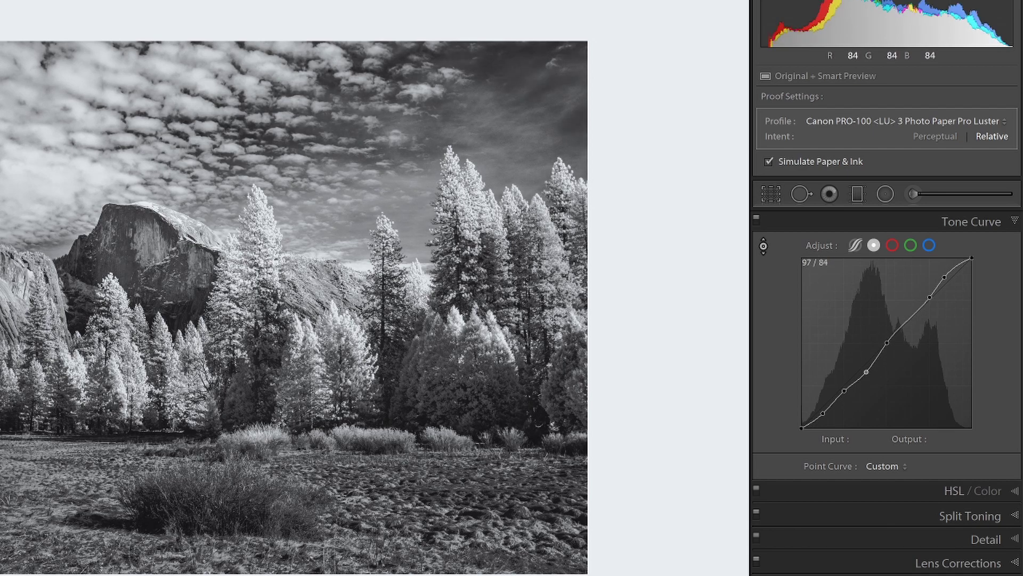
{"action": "key", "text": "Up"}
{"action": "key", "text": "Up"}
{"action": "key", "text": "Up"}
{"action": "key", "text": "Up"}
{"action": "key", "text": "Up"}
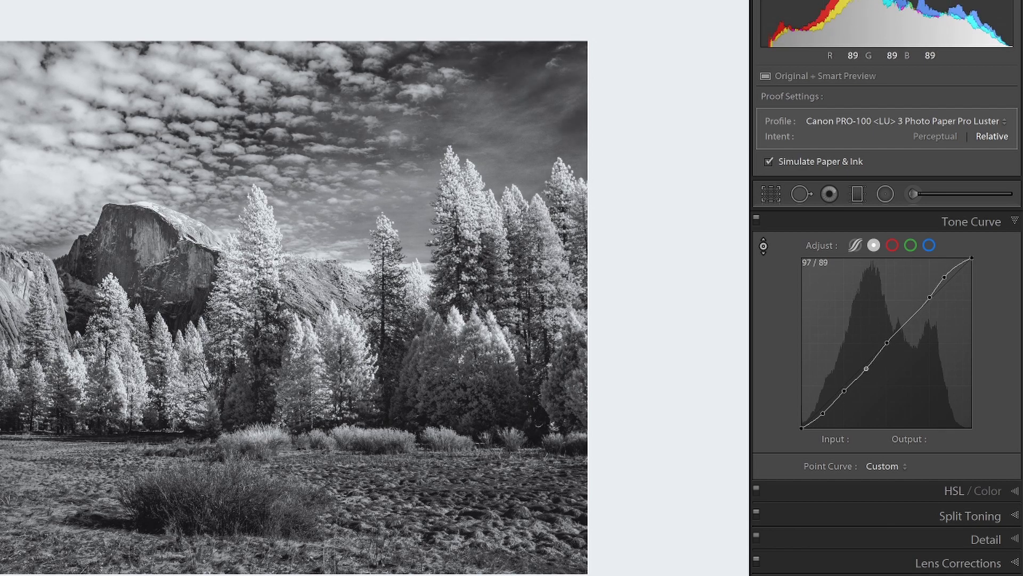
{"action": "key", "text": "Down"}
{"action": "key", "text": "Down"}
{"action": "key", "text": "Down"}
{"action": "key", "text": "Down"}
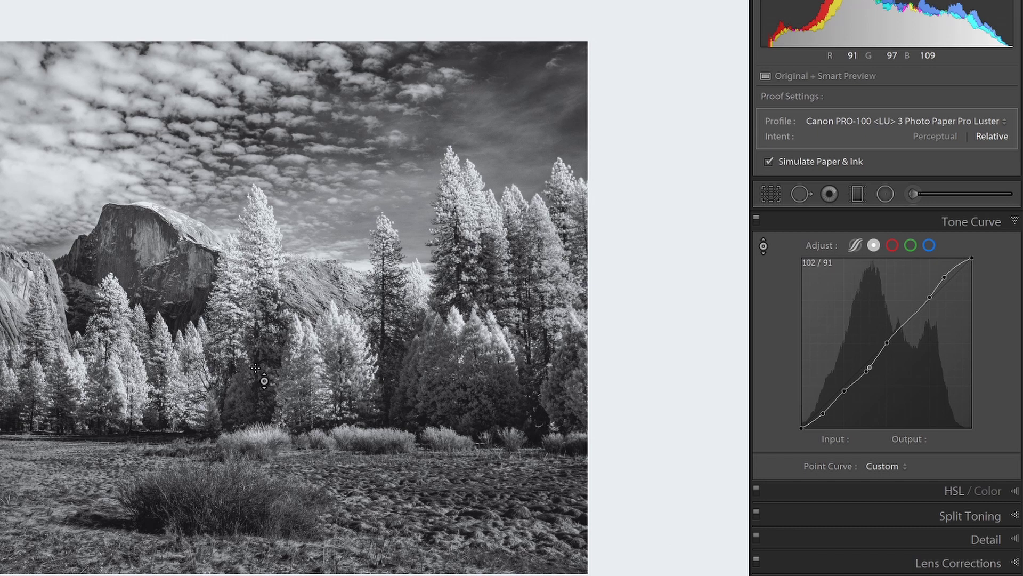
{"action": "key", "text": "Down"}
{"action": "key", "text": "Down"}
{"action": "key", "text": "Down"}
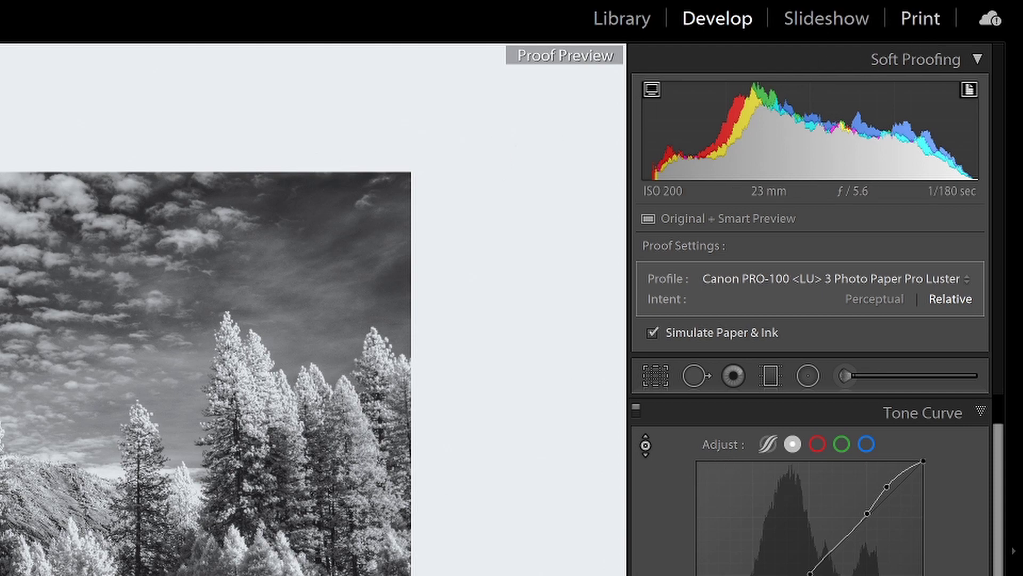
{"action": "left_click", "coordinate": [923, 19]}
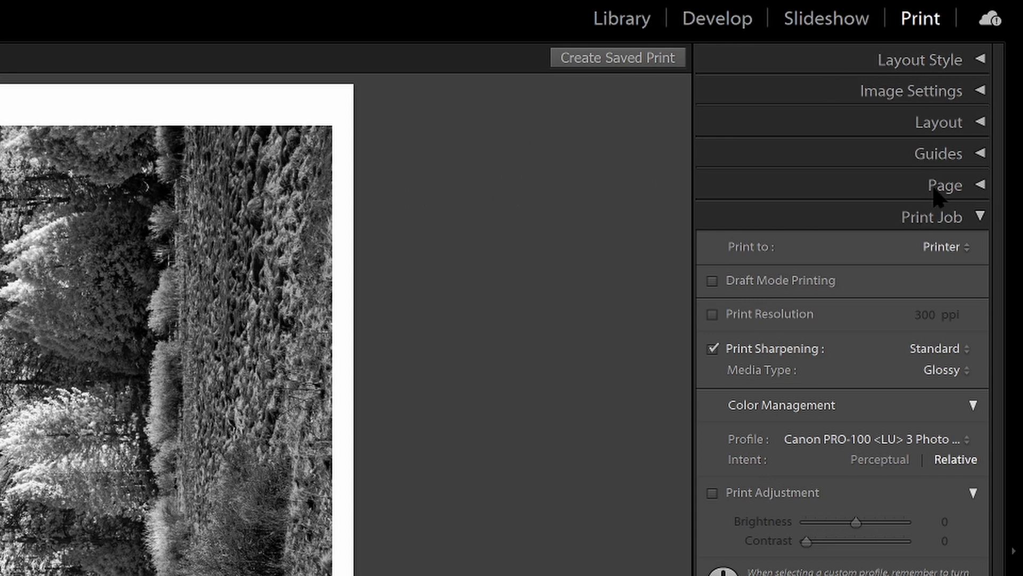
Collapse Print Job, review the single-image Layout Style, and check Rotate to Fit in Image Settings.
{"action": "left_click", "coordinate": [929, 216]}
{"action": "left_click", "coordinate": [930, 64]}
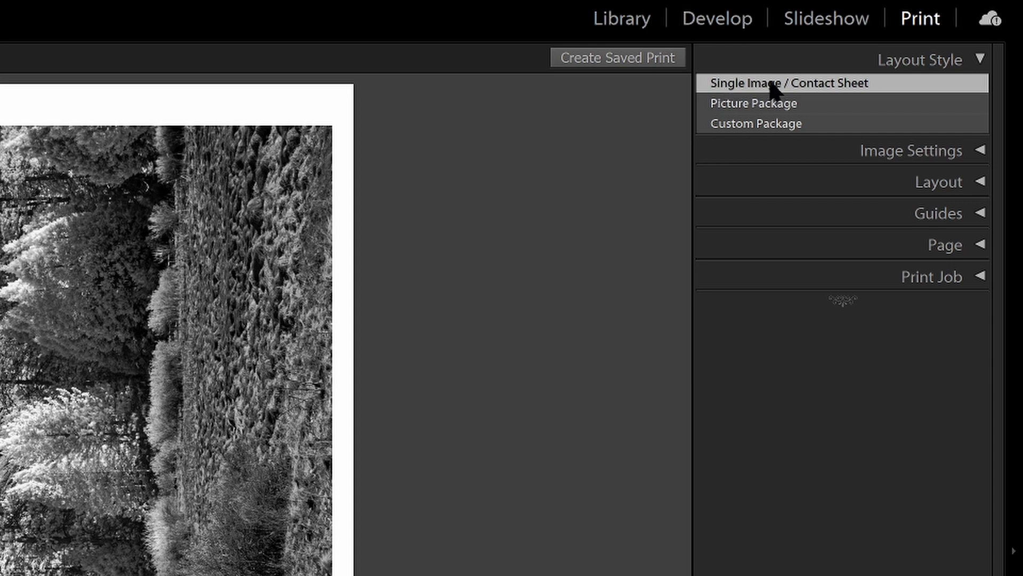
{"action": "left_click", "coordinate": [920, 69]}
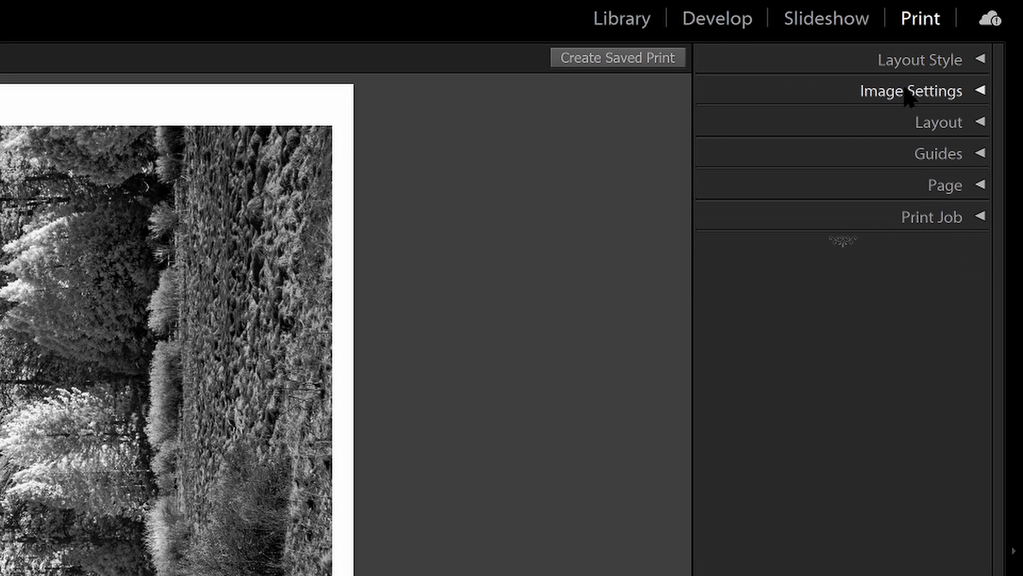
{"action": "left_click", "coordinate": [915, 92]}
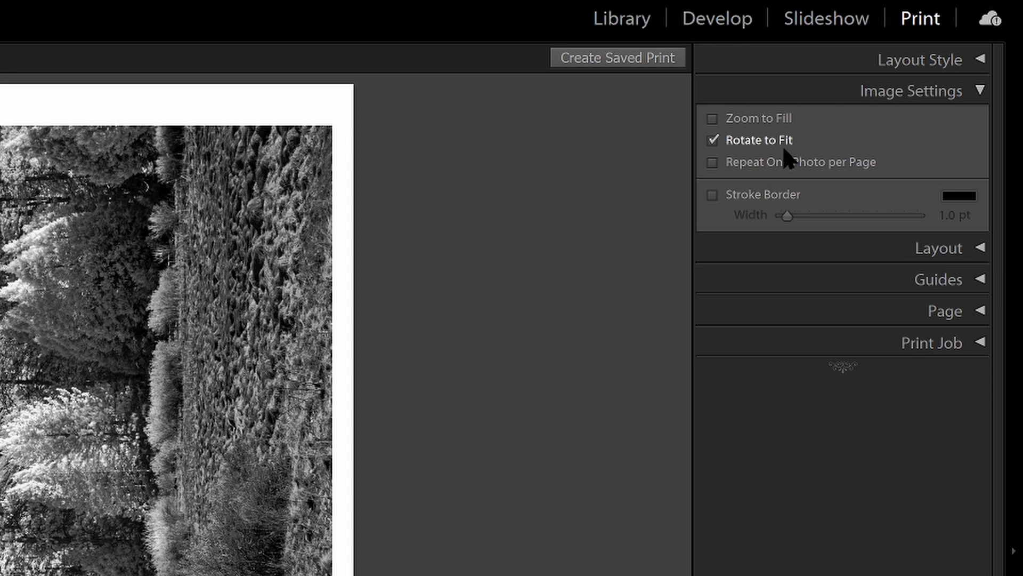
{"action": "left_click", "coordinate": [927, 94]}
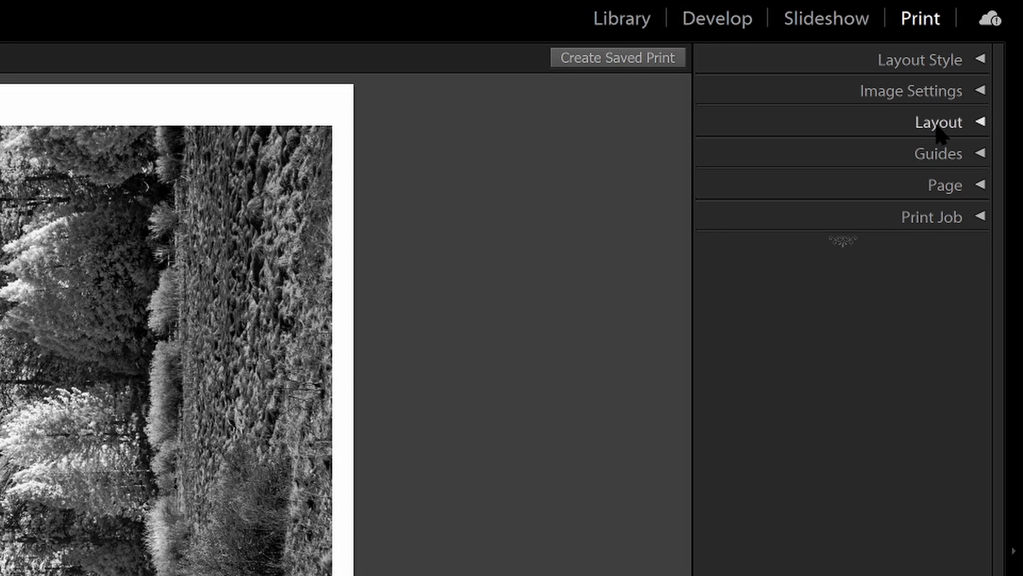
Expand the Layout panel showing zero margins, a 1 × 1 page grid and 10.00 × 8.00 in cell.
{"action": "left_click", "coordinate": [936, 126]}
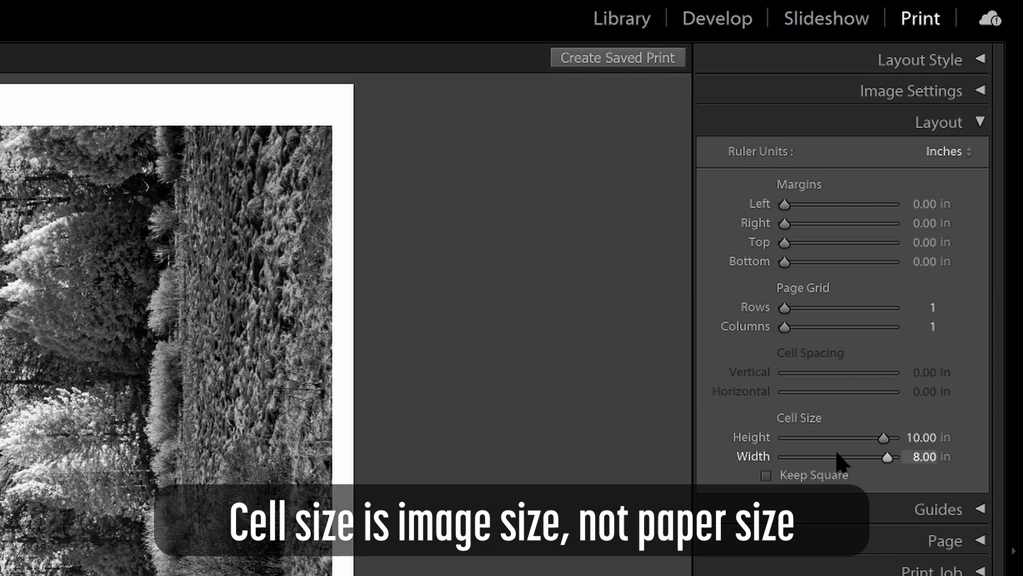
Collapse the Layout and Guides panels and expand the Page panel, where every page option is off.
{"action": "left_click", "coordinate": [938, 122]}
{"action": "left_click", "coordinate": [936, 156]}
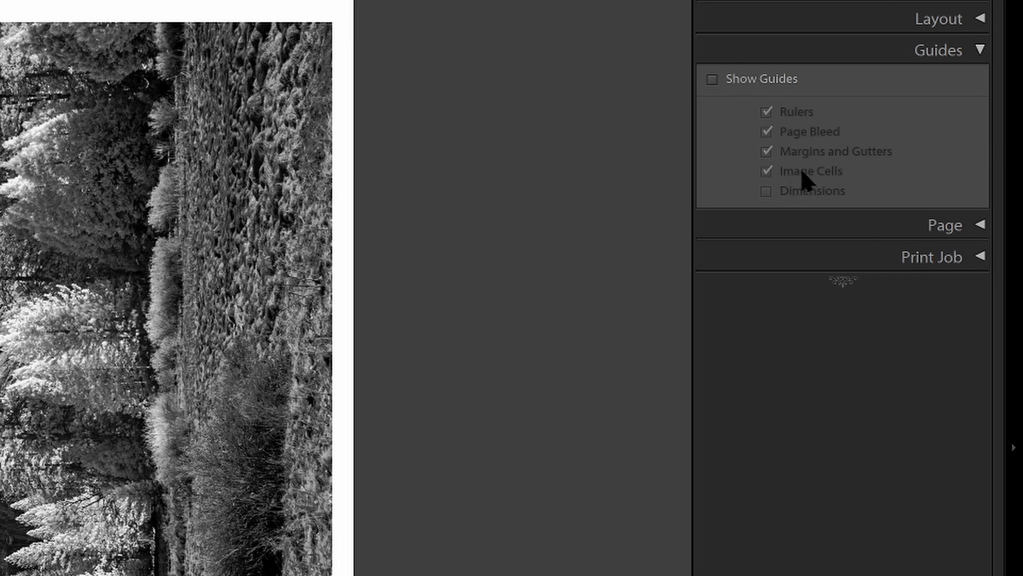
{"action": "left_click", "coordinate": [928, 60]}
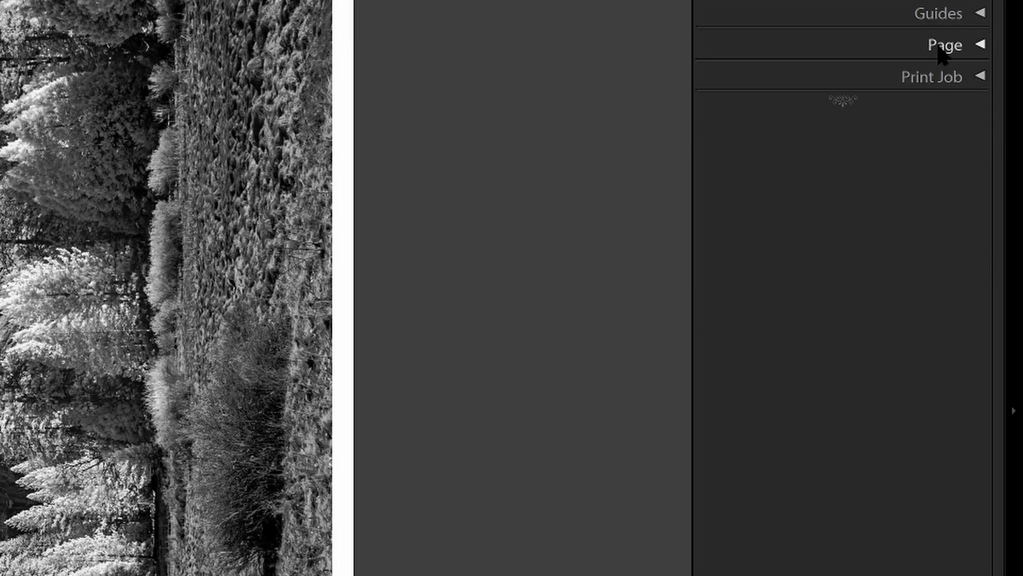
{"action": "left_click", "coordinate": [938, 83]}
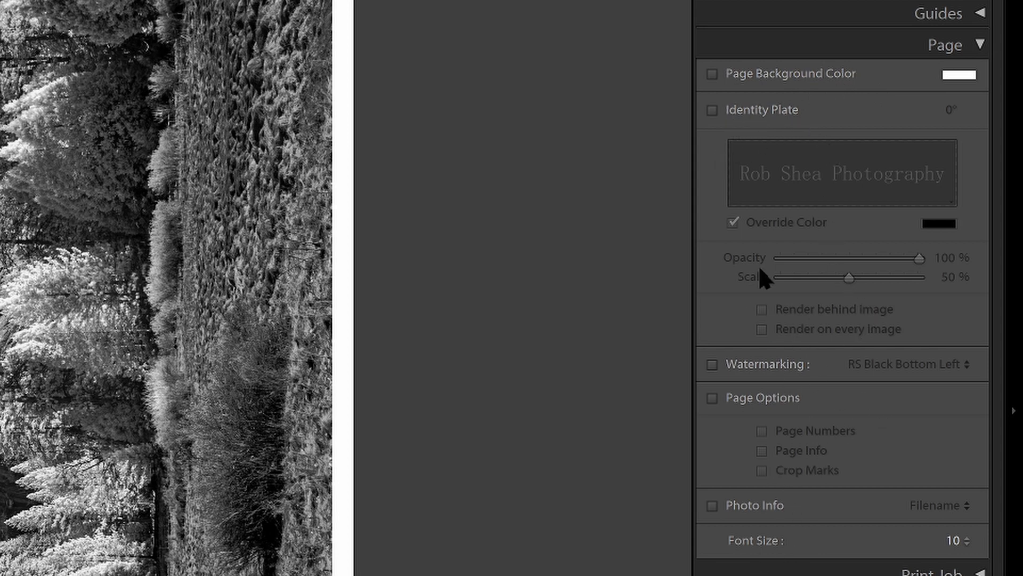
Collapse the Page panel, expand Print Job, and keep Print to set to Printer.
{"action": "left_click", "coordinate": [953, 53]}
{"action": "left_click", "coordinate": [942, 75]}
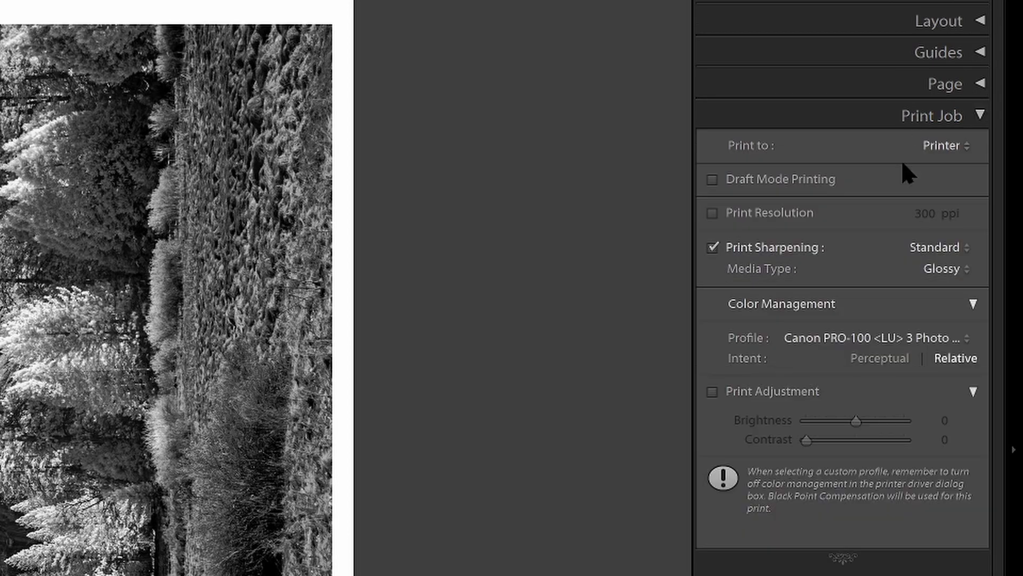
{"action": "left_click", "coordinate": [946, 144]}
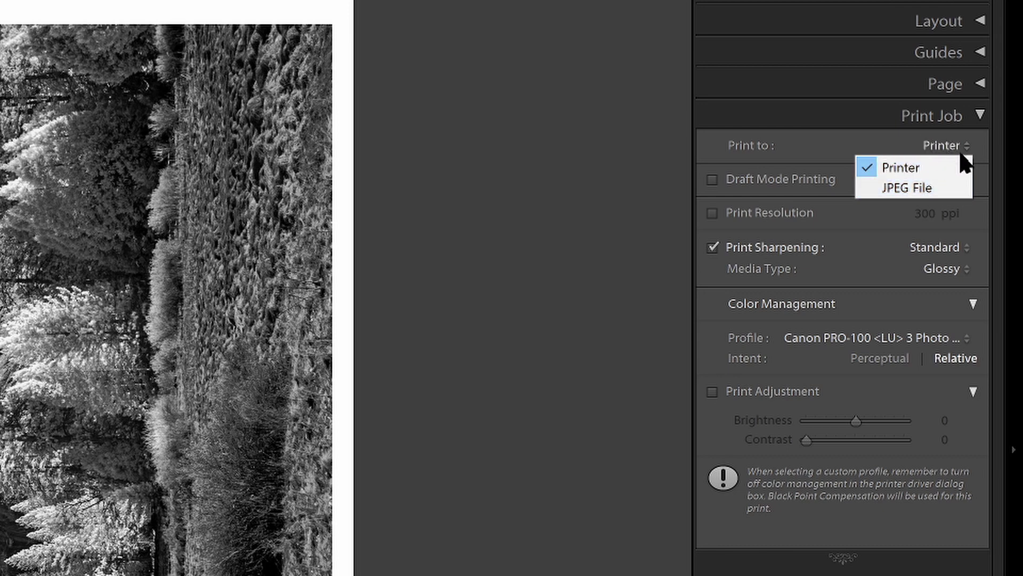
{"action": "left_click", "coordinate": [909, 162]}
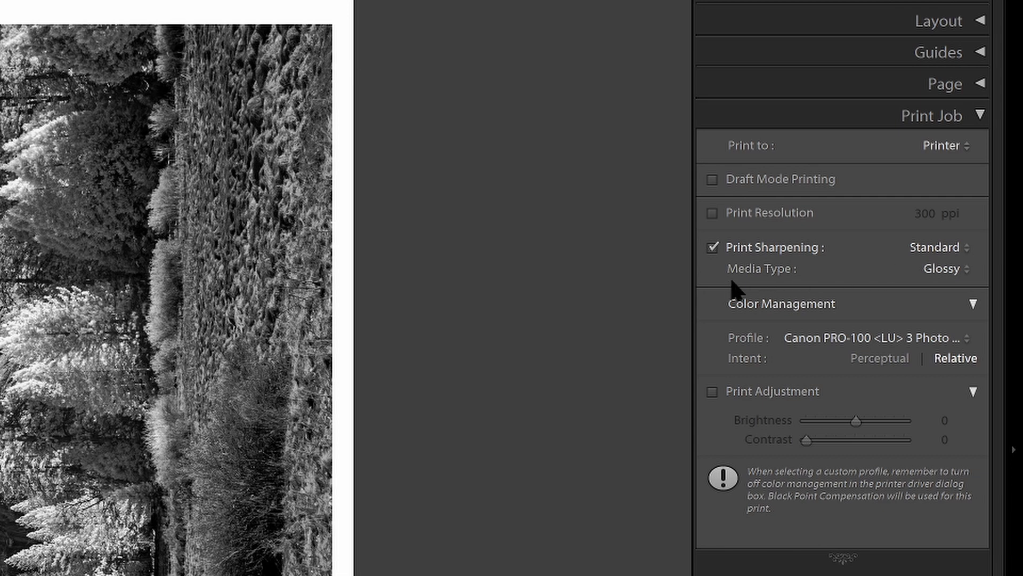
{"action": "left_click", "coordinate": [966, 268]}
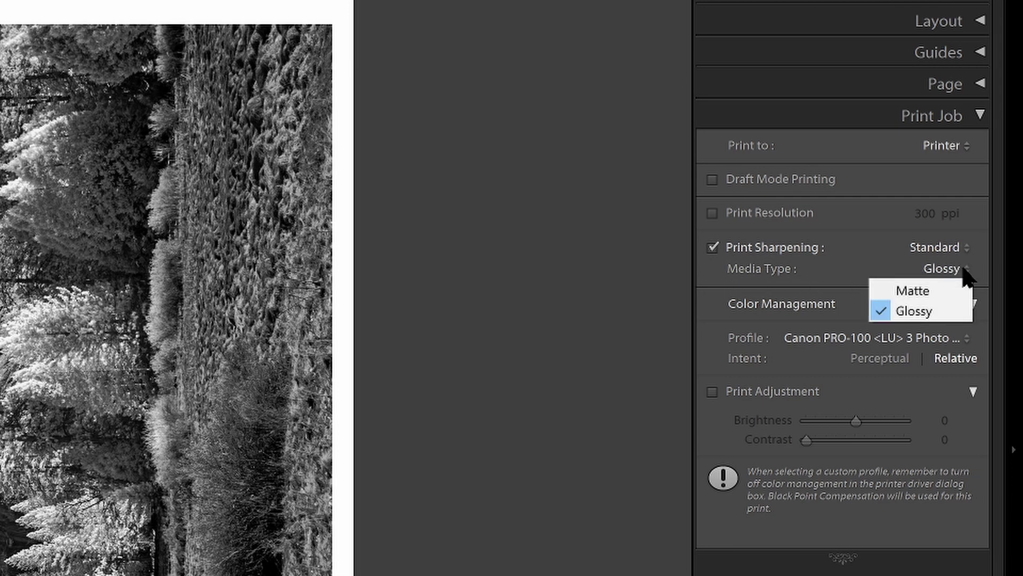
{"action": "left_click", "coordinate": [933, 319]}
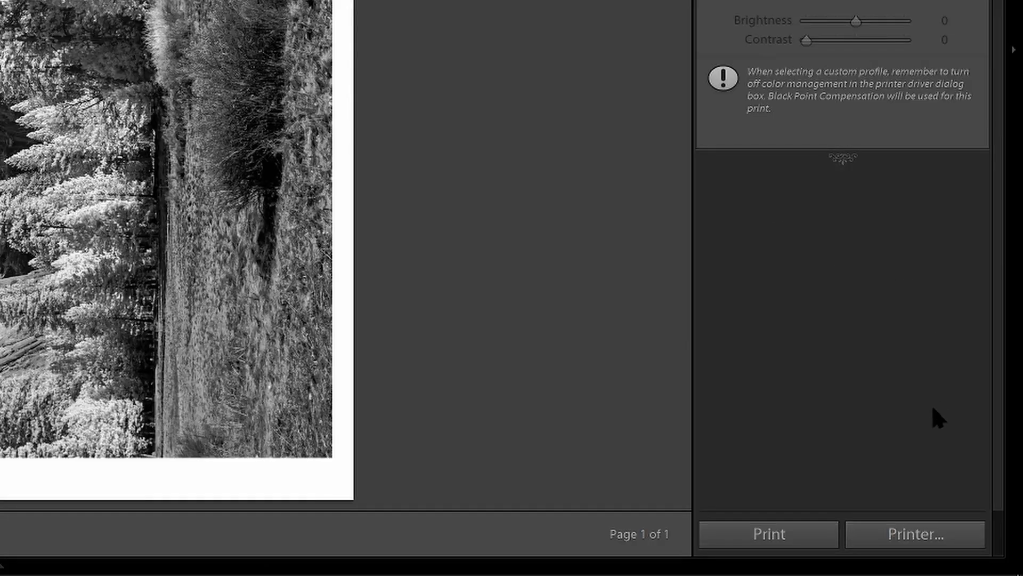
Open the Canon PRO-100 printer properties and apply the Photo Printing preset.
{"action": "left_click", "coordinate": [963, 541]}
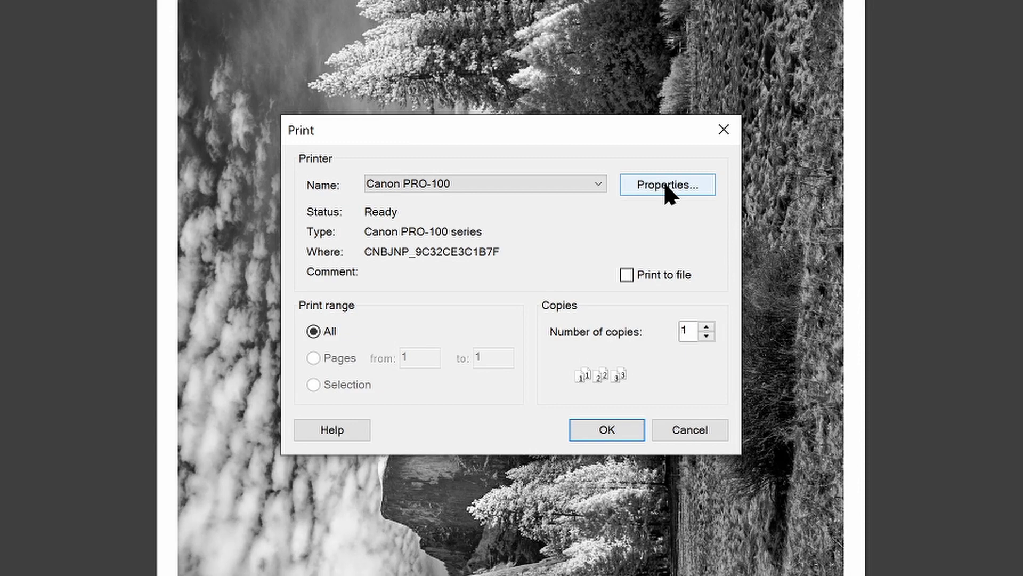
{"action": "left_click", "coordinate": [683, 186]}
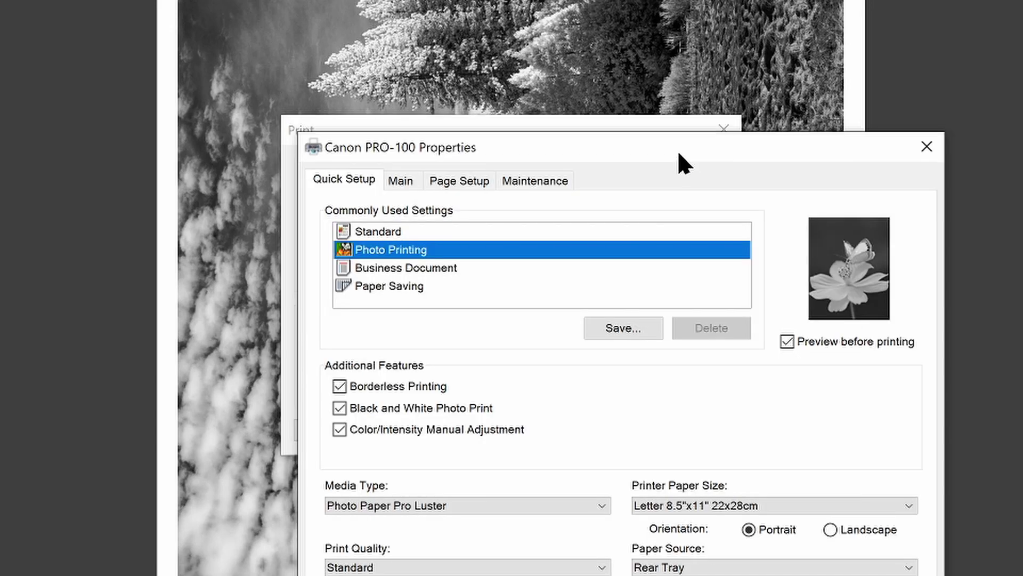
{"action": "left_click_drag", "start_coordinate": [677, 148], "coordinate": [576, 30]}
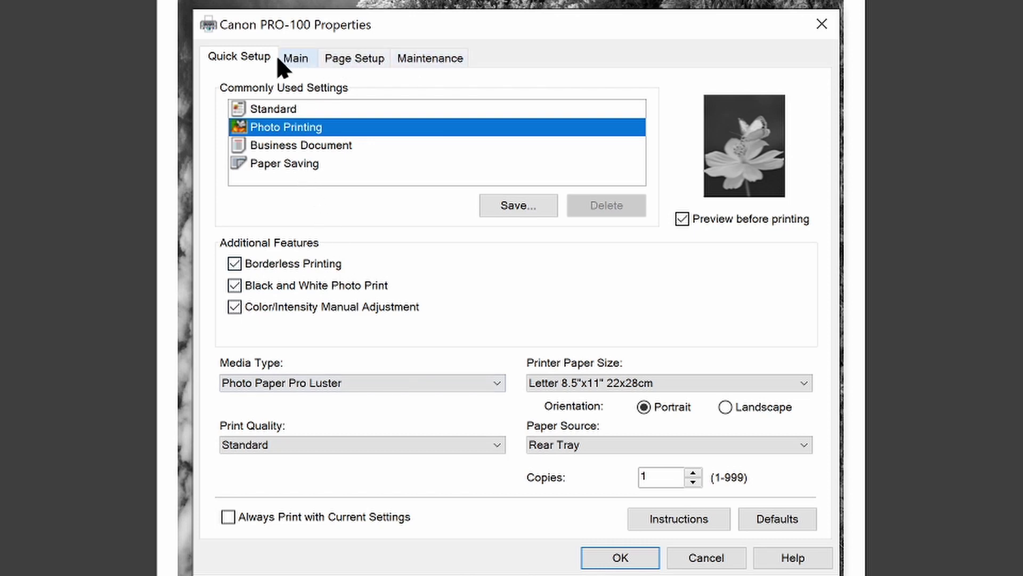
{"action": "left_click", "coordinate": [229, 59]}
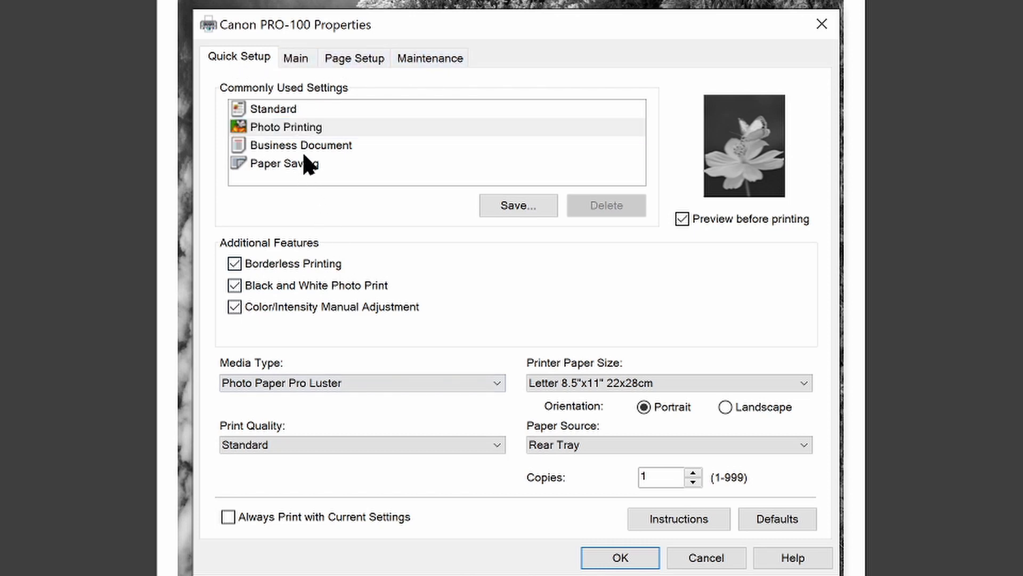
{"action": "left_click", "coordinate": [270, 127]}
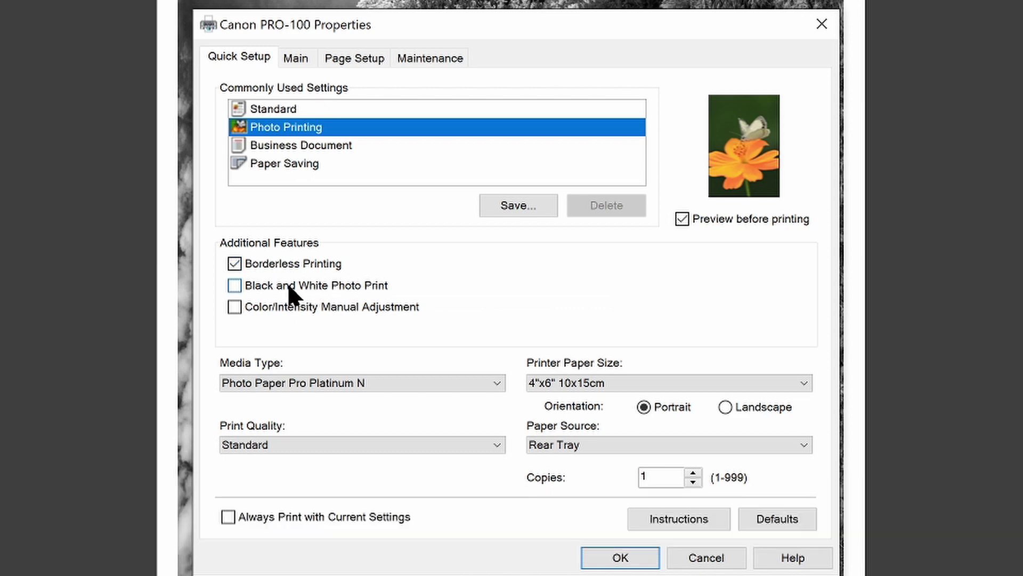
Enable Black and White Photo Print and set media type to Photo Paper Pro Luster.
{"action": "left_click", "coordinate": [288, 287]}
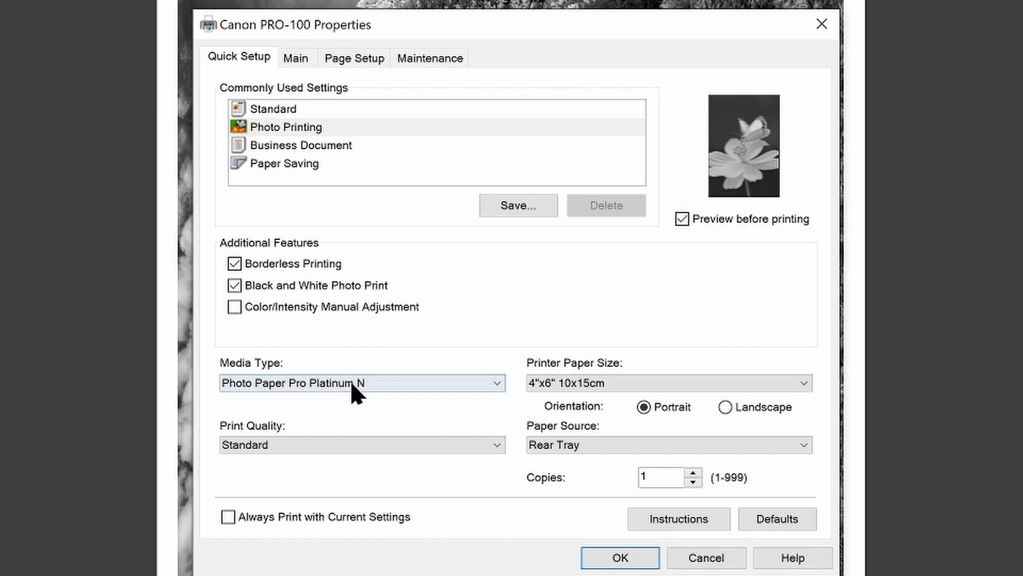
{"action": "left_click", "coordinate": [313, 382]}
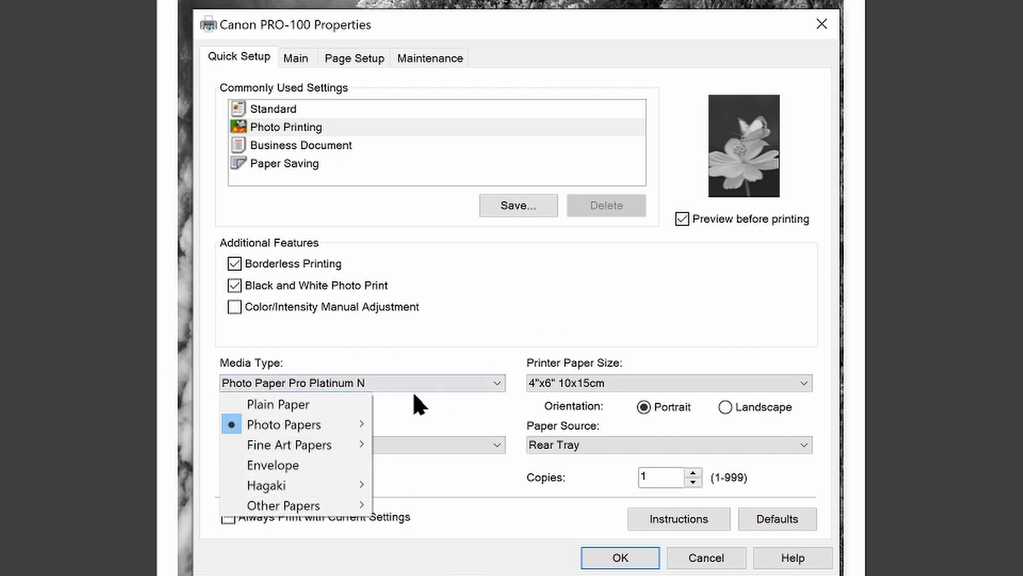
{"action": "mouse_move", "coordinate": [326, 419]}
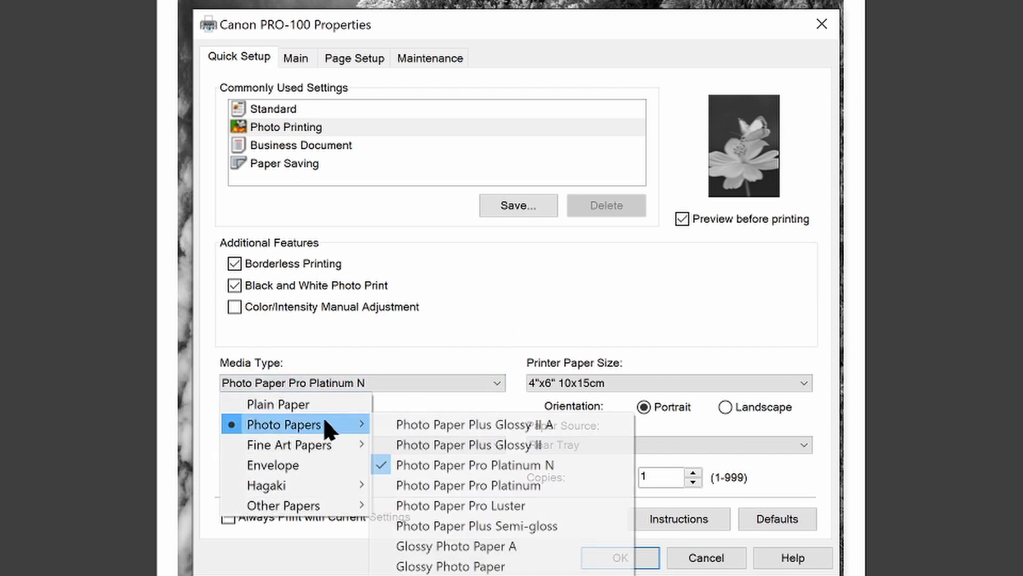
{"action": "left_click", "coordinate": [482, 504]}
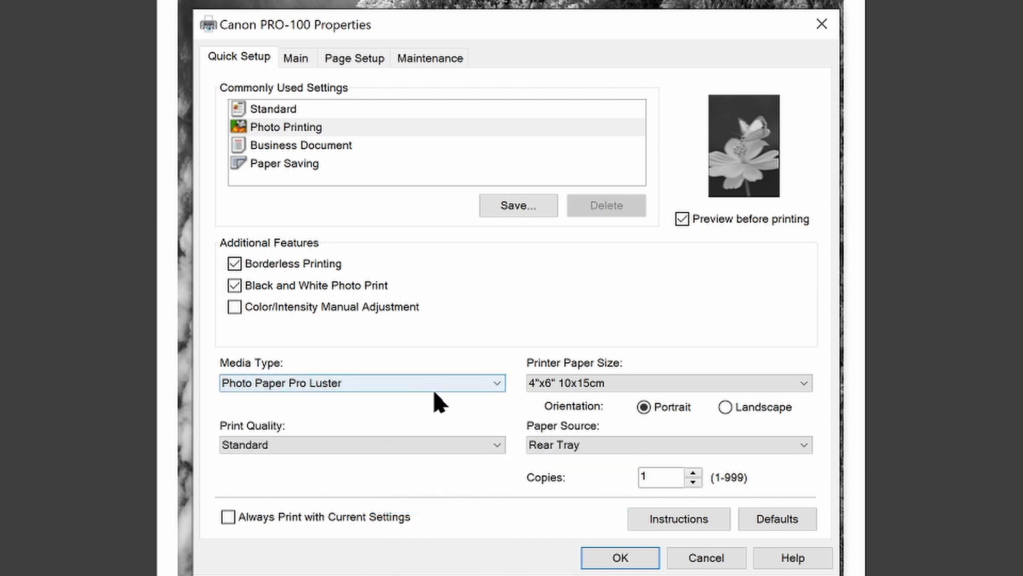
{"action": "left_click", "coordinate": [622, 382]}
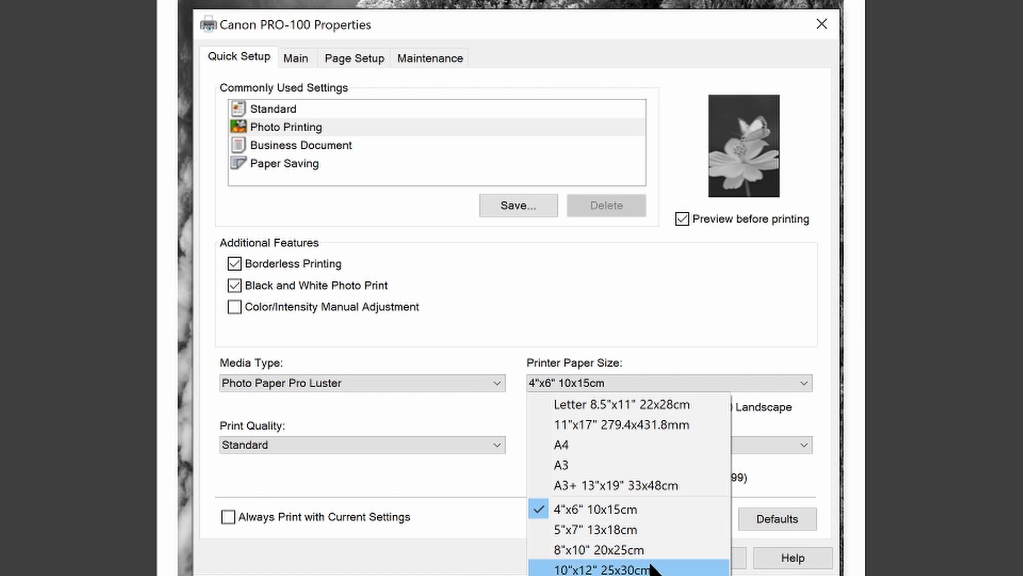
Set printer paper size to Letter 8.5"x11" and leave print quality at Standard.
{"action": "left_click", "coordinate": [635, 404]}
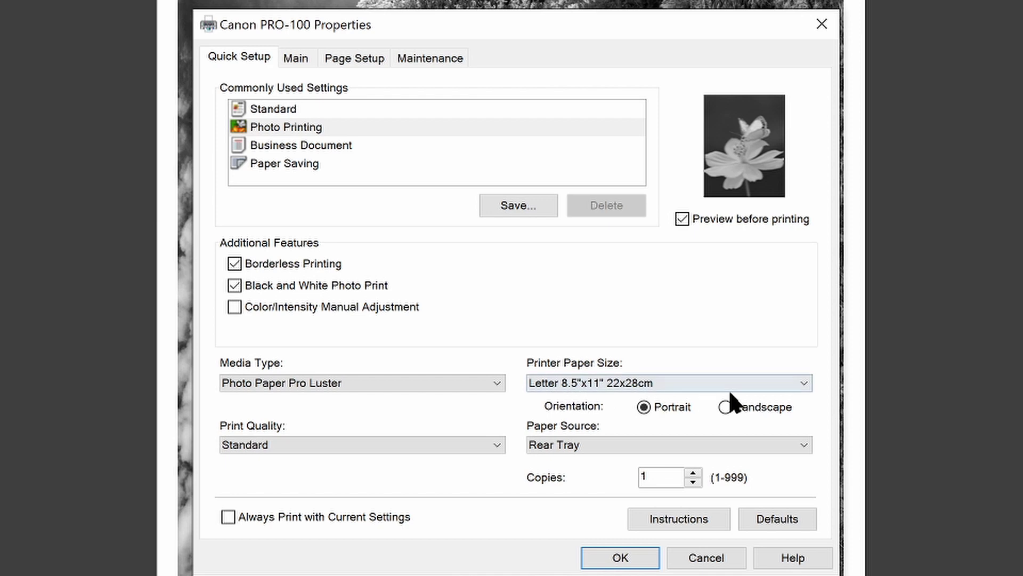
{"action": "left_click", "coordinate": [495, 442]}
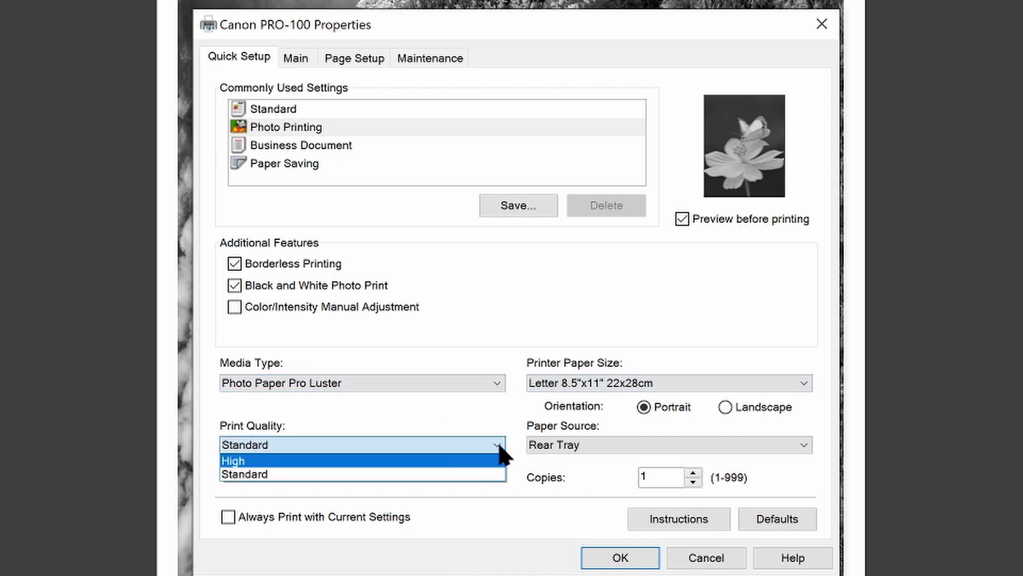
{"action": "left_click", "coordinate": [497, 445]}
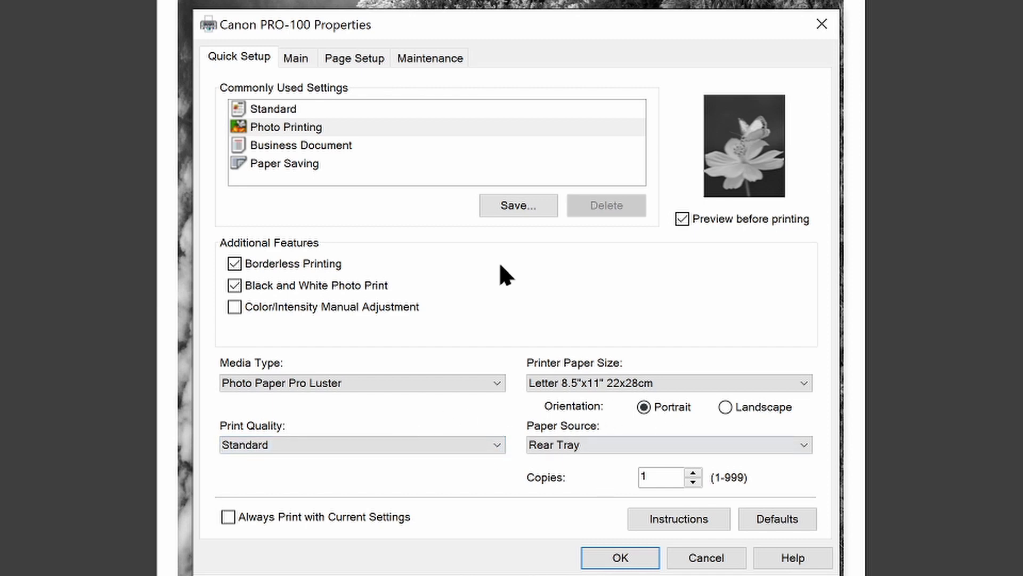
Review the Main, Page Setup and Maintenance tabs, then return to Quick Setup.
{"action": "left_click", "coordinate": [300, 63]}
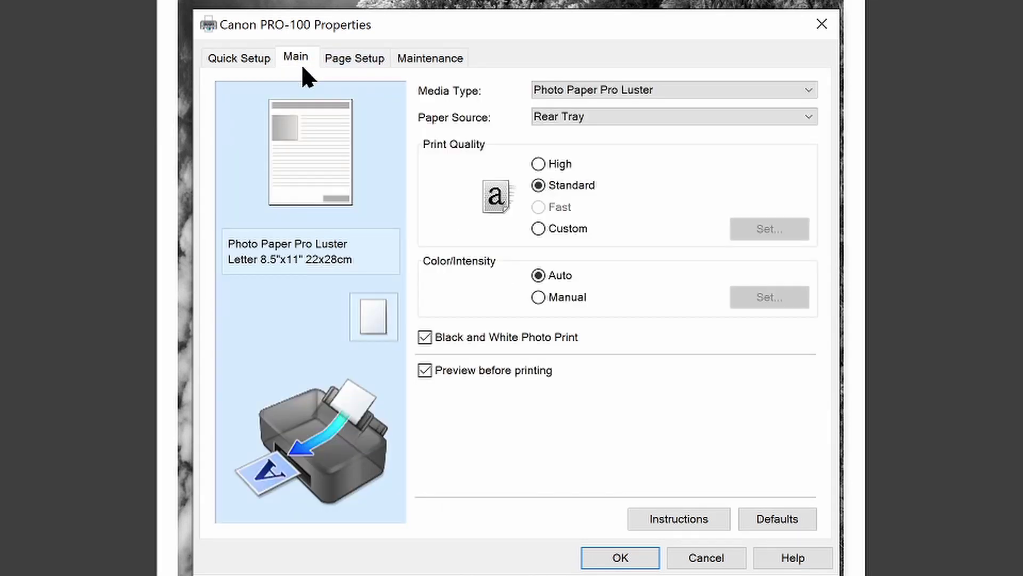
{"action": "left_click", "coordinate": [345, 63]}
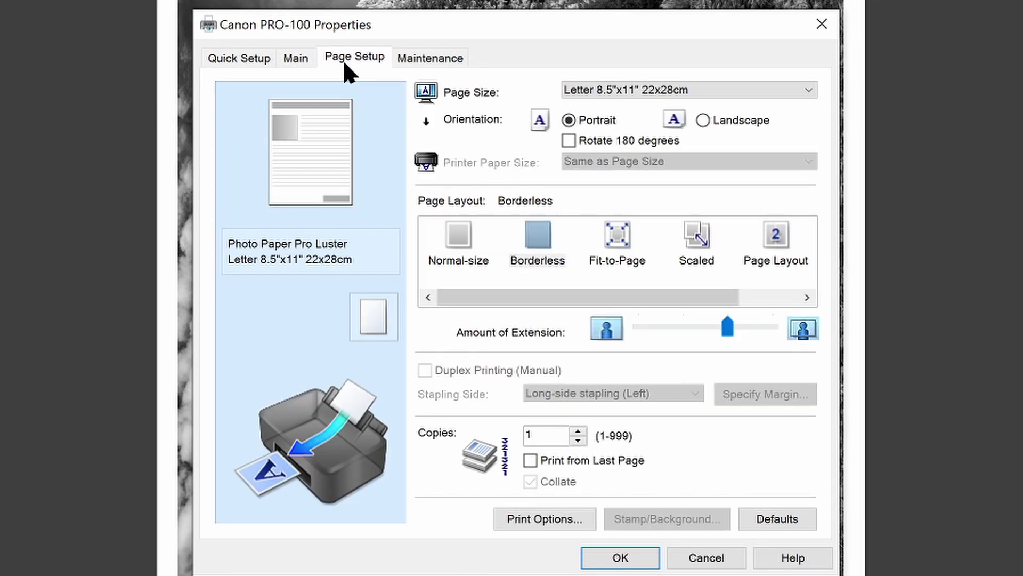
{"action": "left_click", "coordinate": [435, 63]}
{"action": "left_click", "coordinate": [248, 58]}
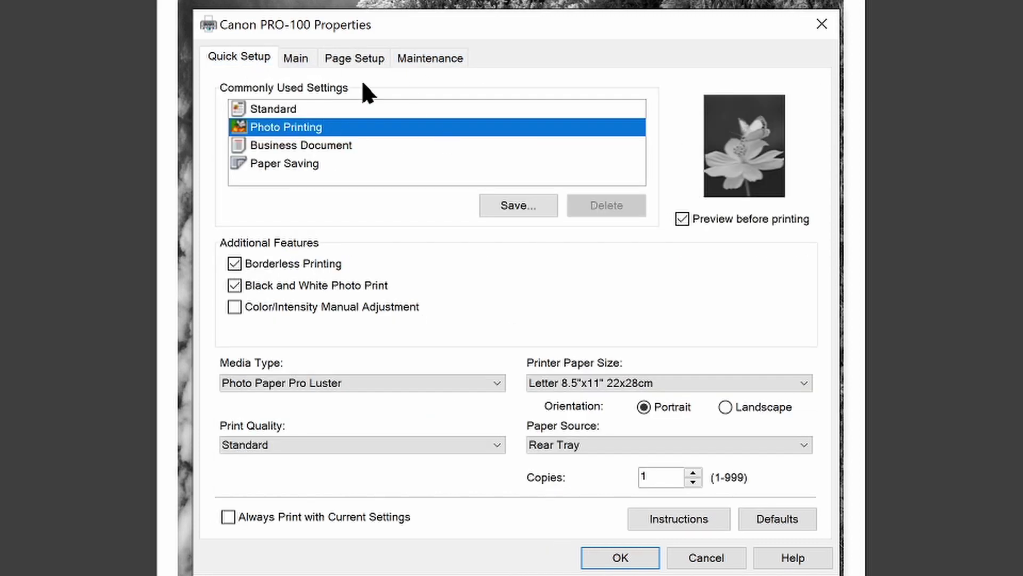
Confirm the Canon PRO-100 properties and the Print dialog to send the job.
{"action": "left_click", "coordinate": [623, 563]}
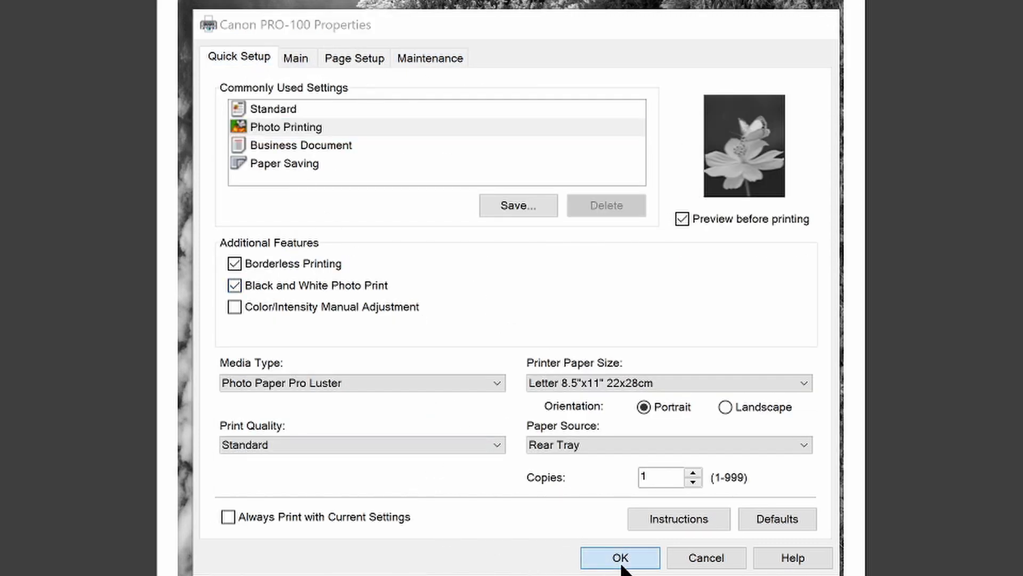
{"action": "left_click", "coordinate": [610, 436]}
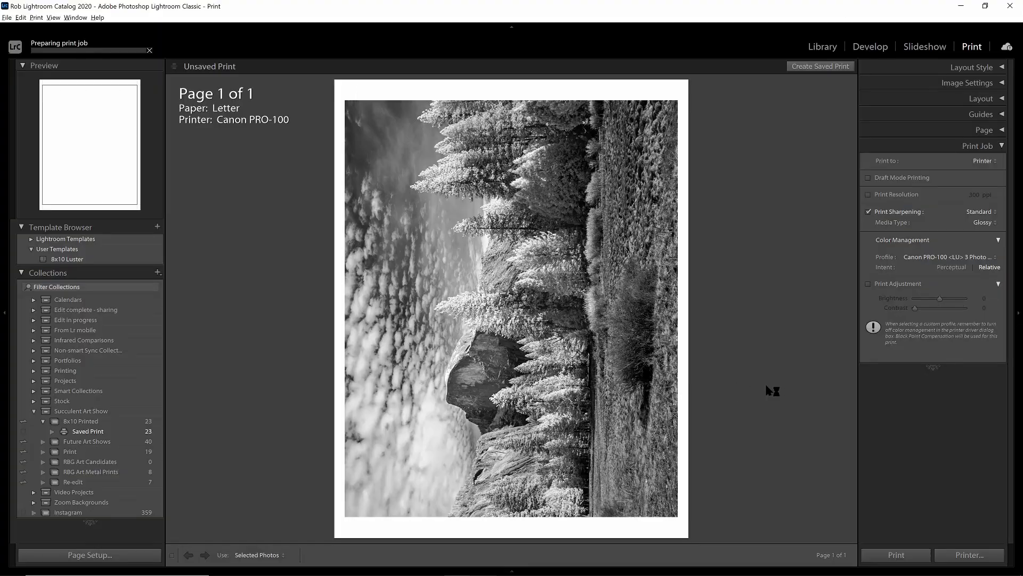